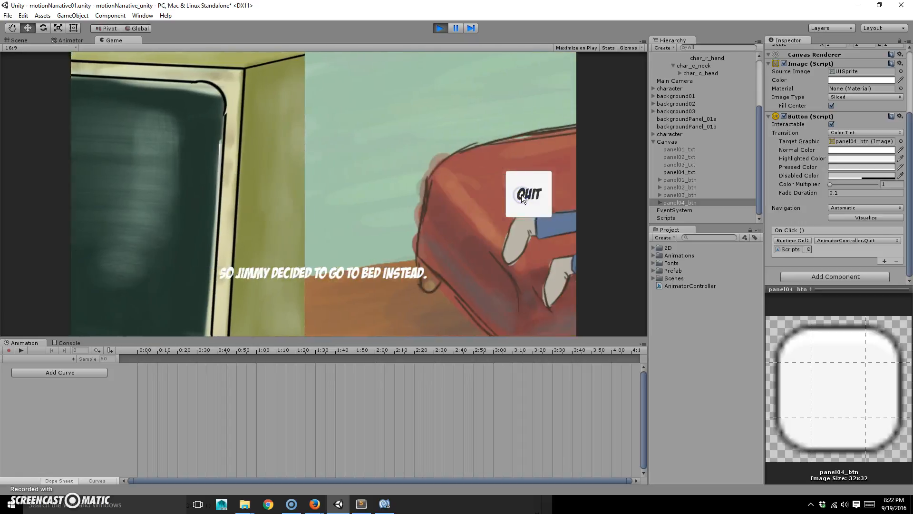
Try the Quit button in the running game and review the Quit function in the AnimatorController.js script.
{"action": "left_click", "coordinate": [522, 197]}
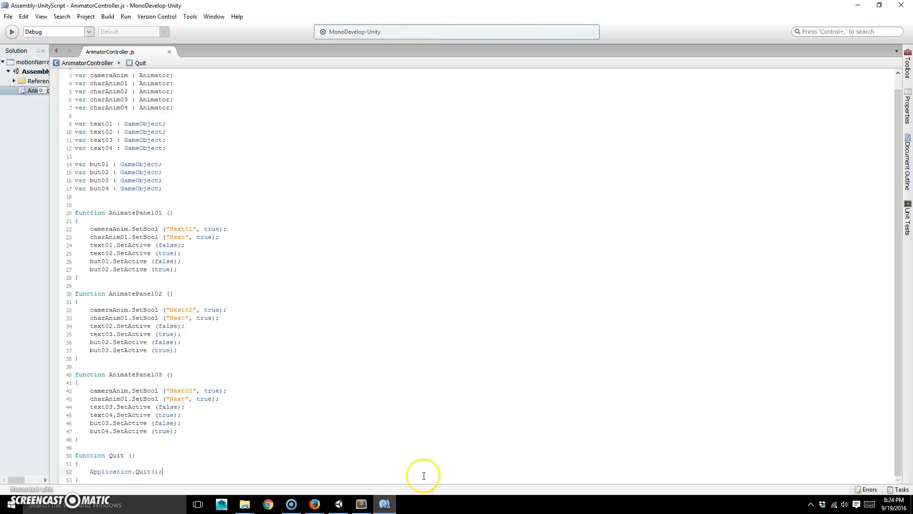
{"action": "left_click", "coordinate": [172, 294]}
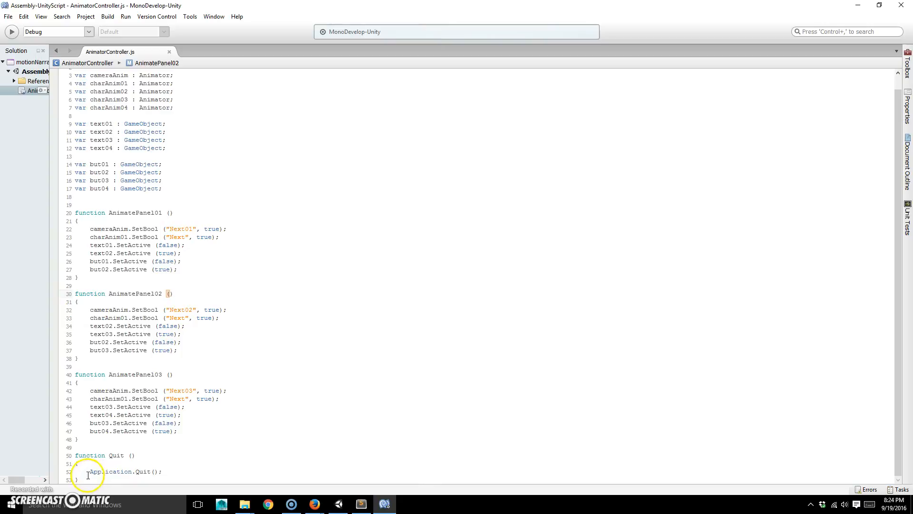
{"action": "left_click", "coordinate": [106, 455]}
Switch to Firefox and open the Scripting API documentation, starting from unity3d.com and its Learn section.
{"action": "key", "text": "alt+Tab"}
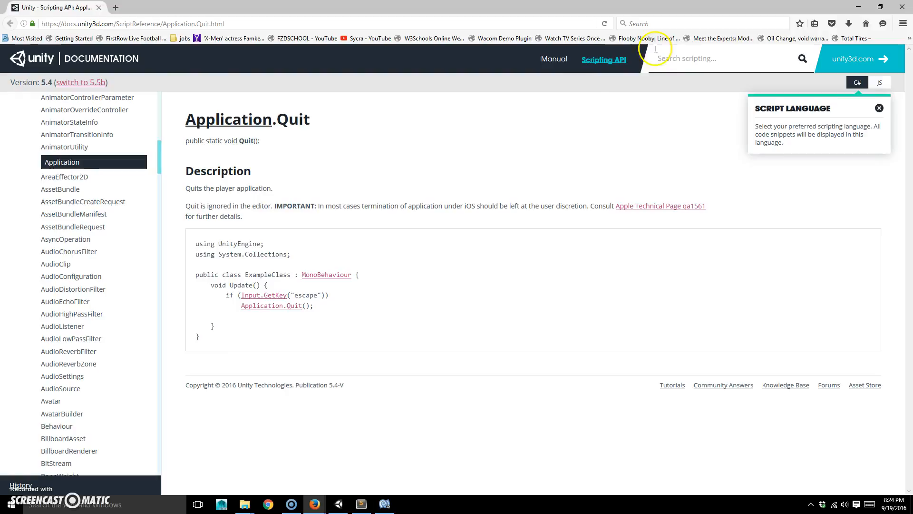
{"action": "left_click", "coordinate": [368, 23]}
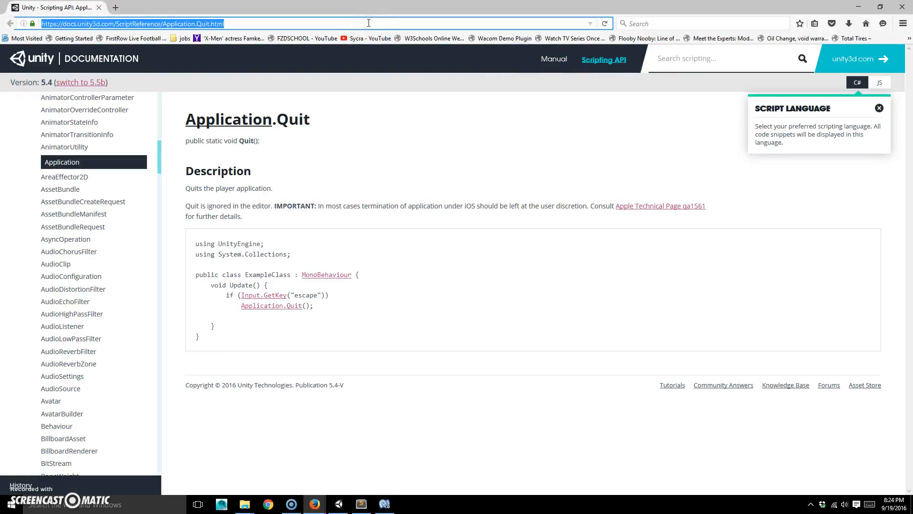
{"action": "type", "text": "unity3d.com/"}
{"action": "key", "text": "Return"}
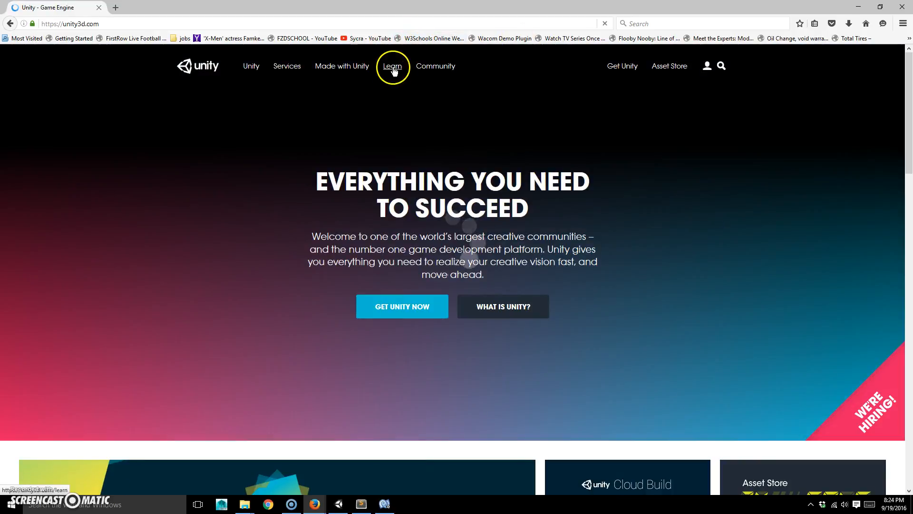
{"action": "left_click", "coordinate": [393, 69]}
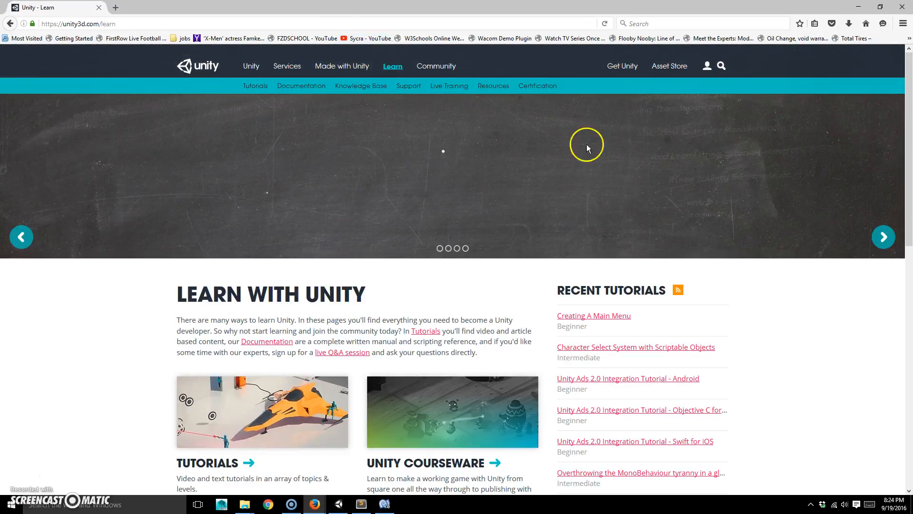
{"action": "left_click", "coordinate": [306, 89]}
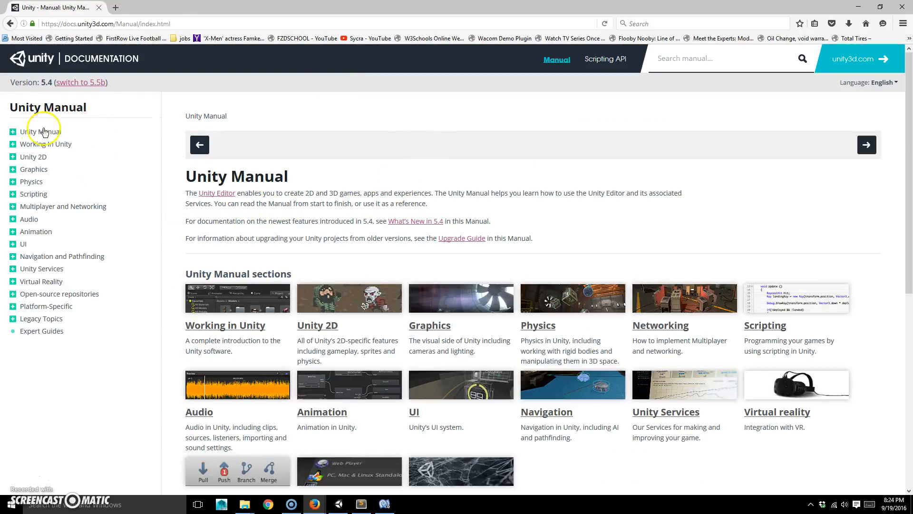
{"action": "left_click", "coordinate": [605, 67]}
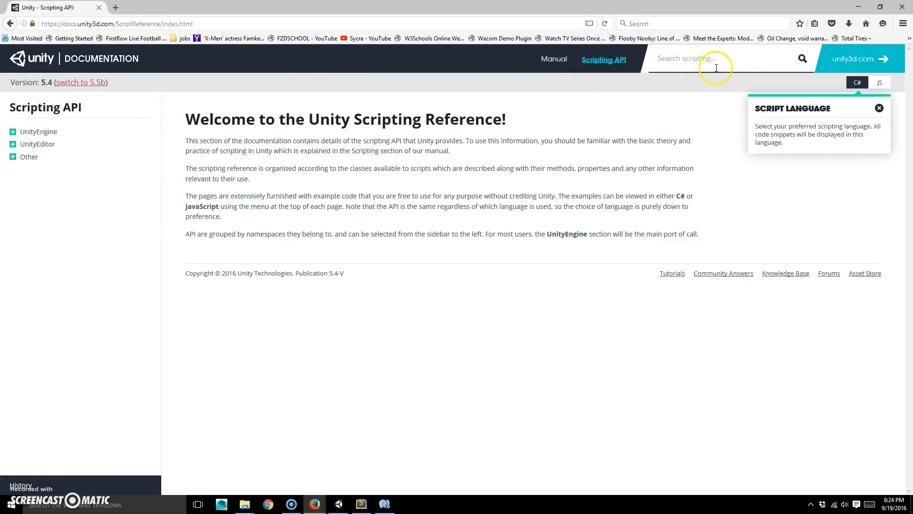
Search the Scripting API for "quit" and open the Application.Quit reference with JS as the script language.
{"action": "left_click", "coordinate": [720, 64]}
{"action": "type", "text": "quit"}
{"action": "key", "text": "Return"}
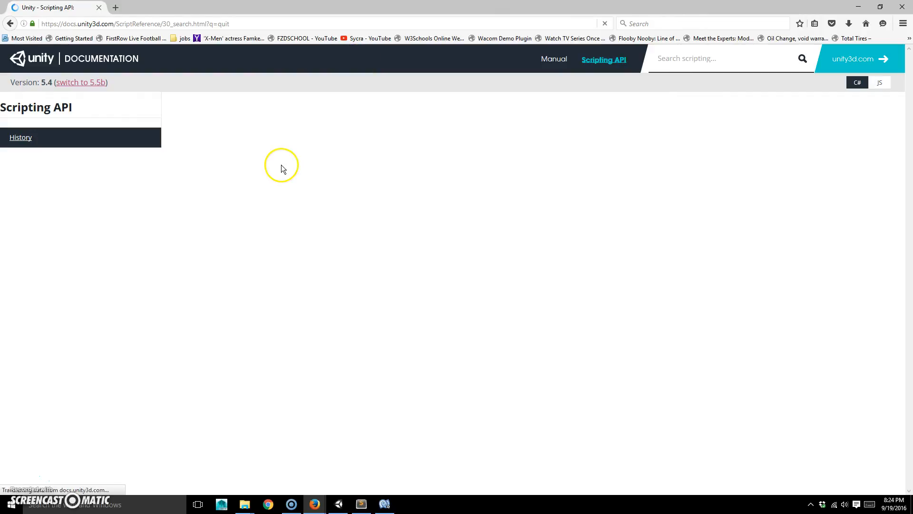
{"action": "left_click", "coordinate": [880, 83]}
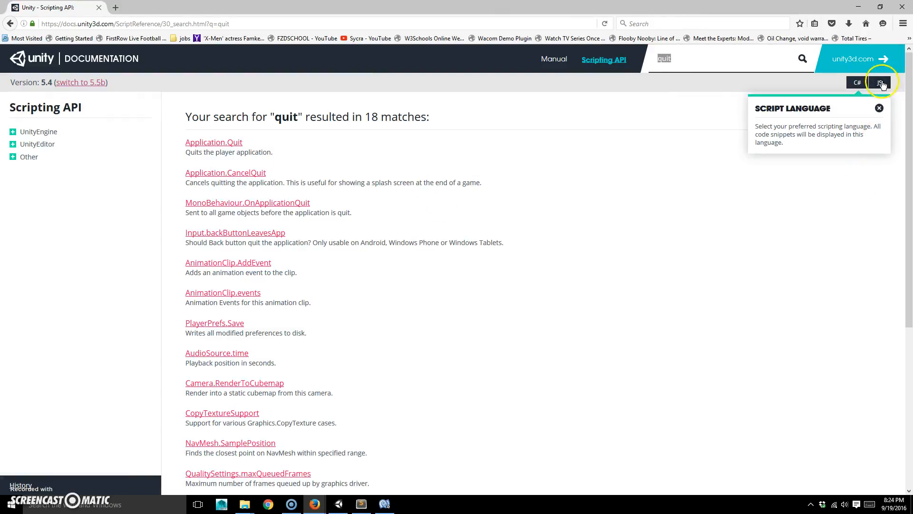
{"action": "left_click", "coordinate": [882, 83]}
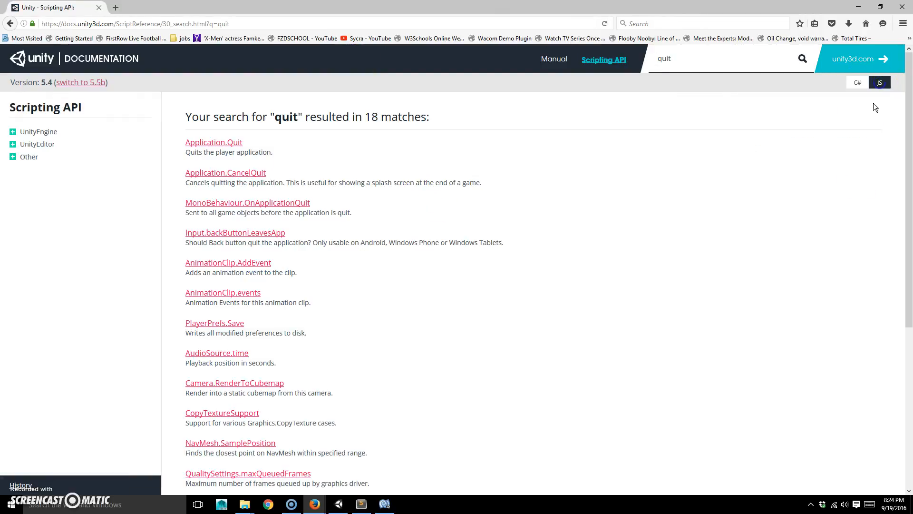
{"action": "left_click", "coordinate": [215, 145]}
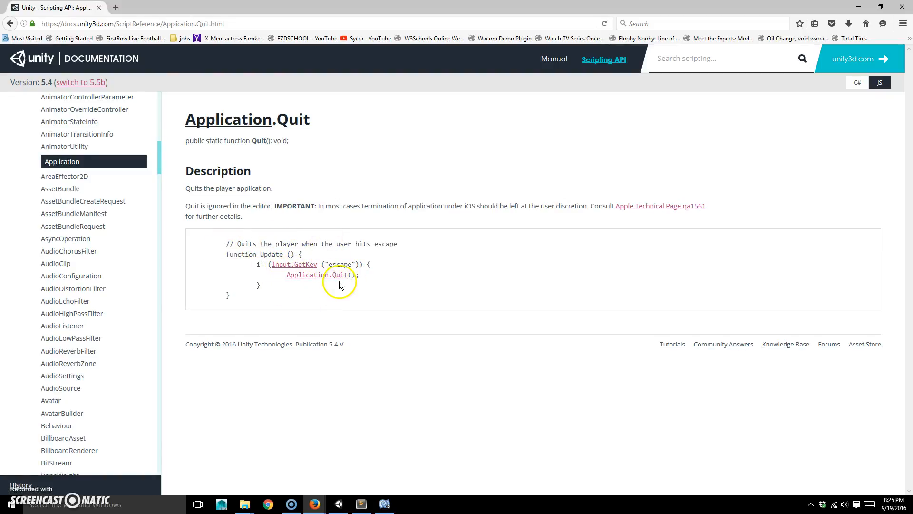
Close the browser, review the Application.Quit line in the script's Quit function, and return to Unity.
{"action": "left_click", "coordinate": [902, 10]}
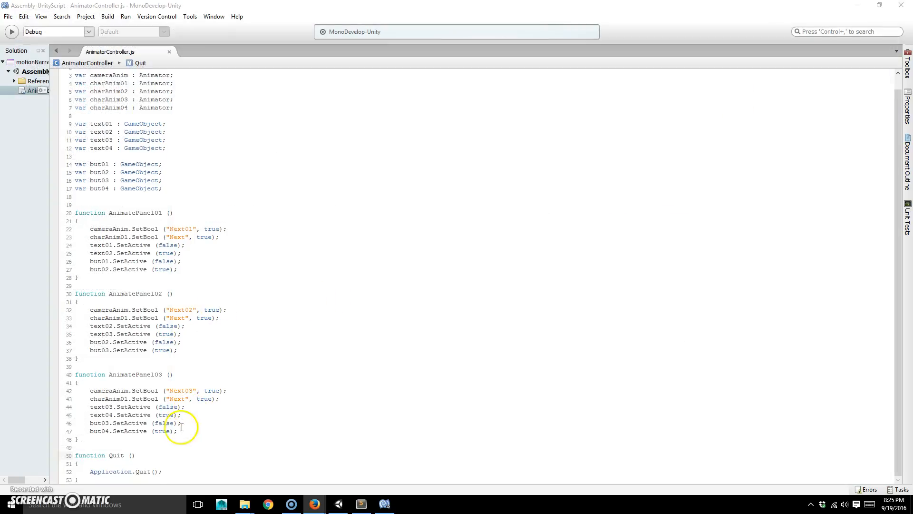
{"action": "left_click_drag", "start_coordinate": [173, 471], "coordinate": [67, 471]}
{"action": "left_click", "coordinate": [152, 408]}
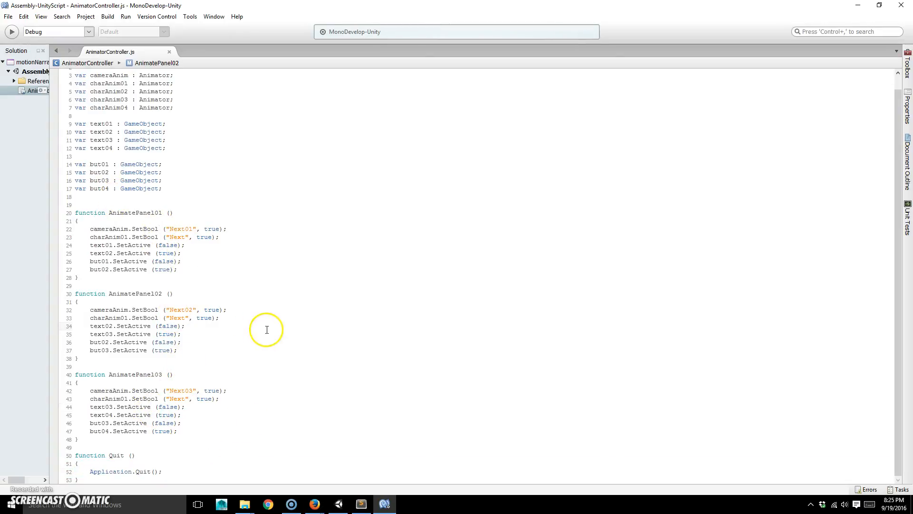
{"action": "left_click", "coordinate": [859, 6]}
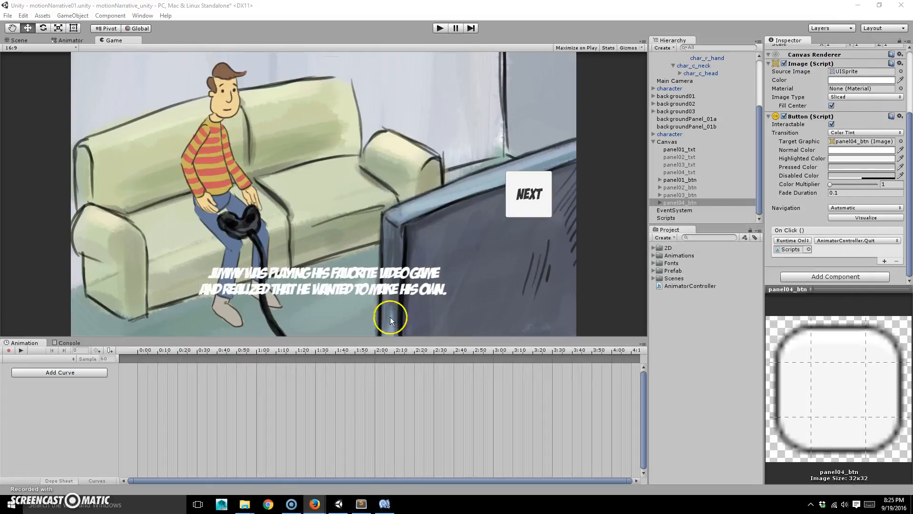
Play-test the story through every Next button up to the Quit panel, stop playback and save the scene.
{"action": "left_click", "coordinate": [370, 61]}
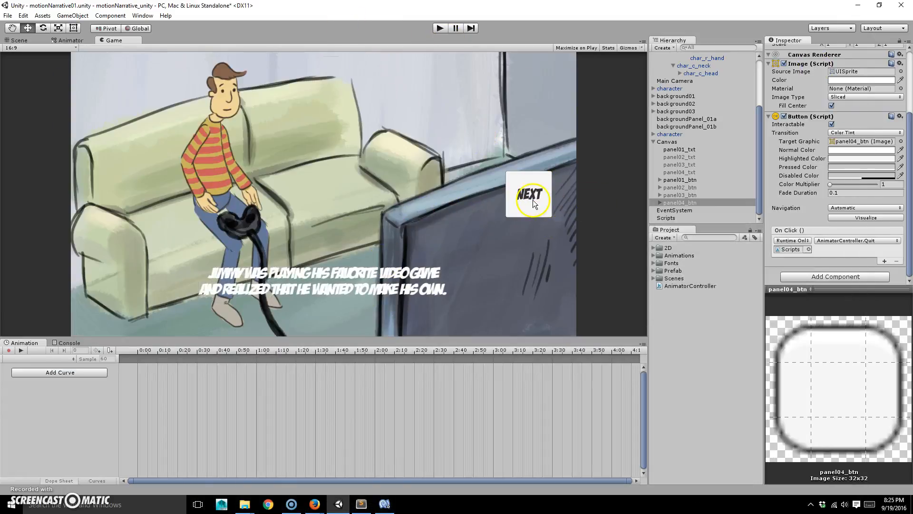
{"action": "left_click", "coordinate": [434, 28]}
{"action": "left_click", "coordinate": [529, 212]}
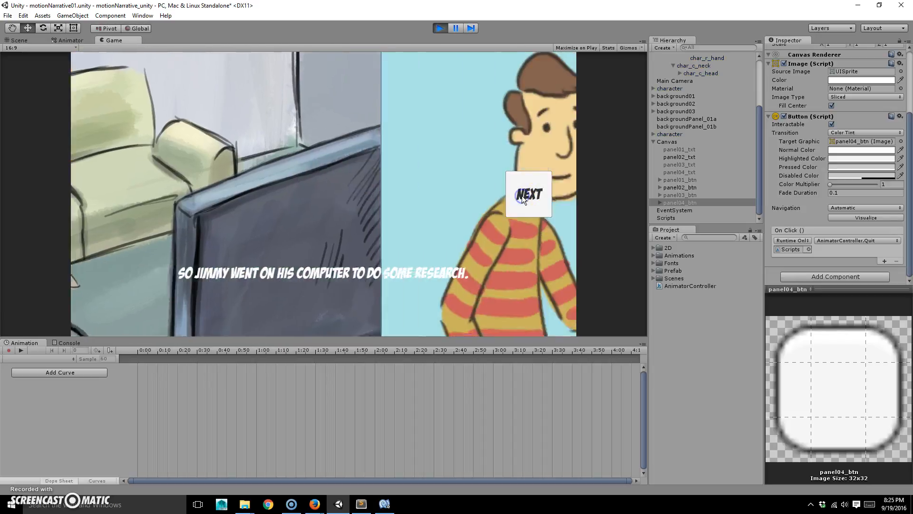
{"action": "left_click", "coordinate": [521, 195]}
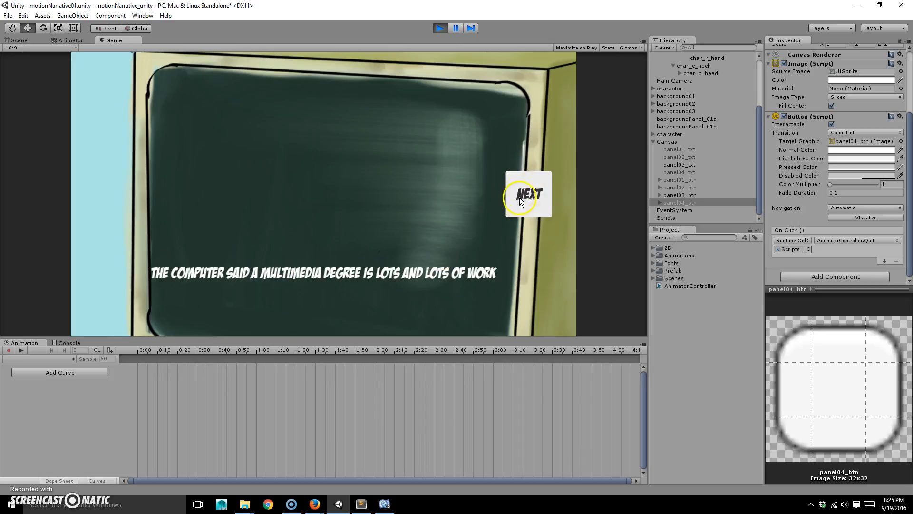
{"action": "left_click", "coordinate": [519, 199]}
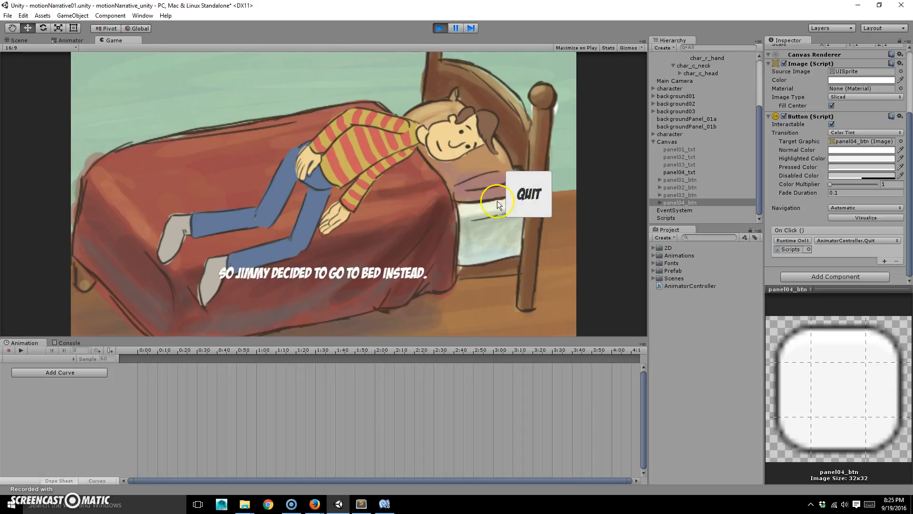
{"action": "left_click", "coordinate": [446, 27]}
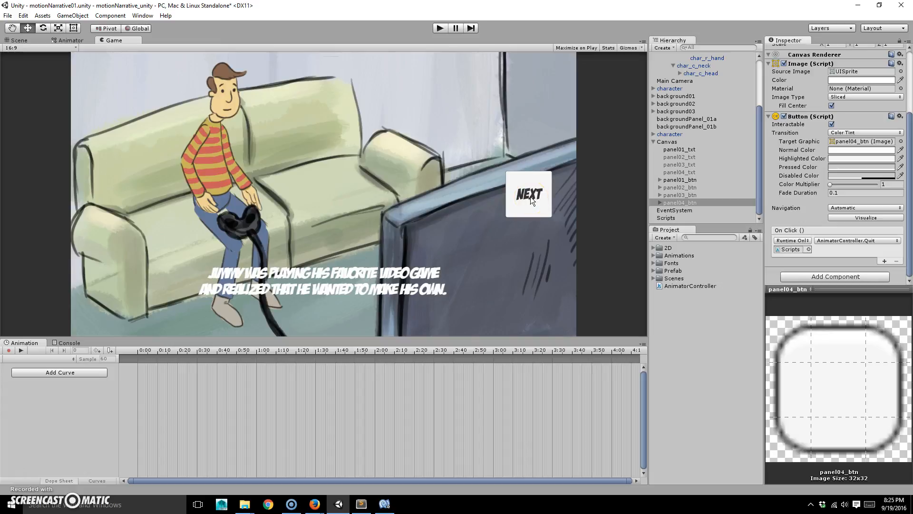
{"action": "key", "text": "ctrl+s"}
{"action": "left_click", "coordinate": [43, 16]}
{"action": "mouse_move", "coordinate": [22, 19]}
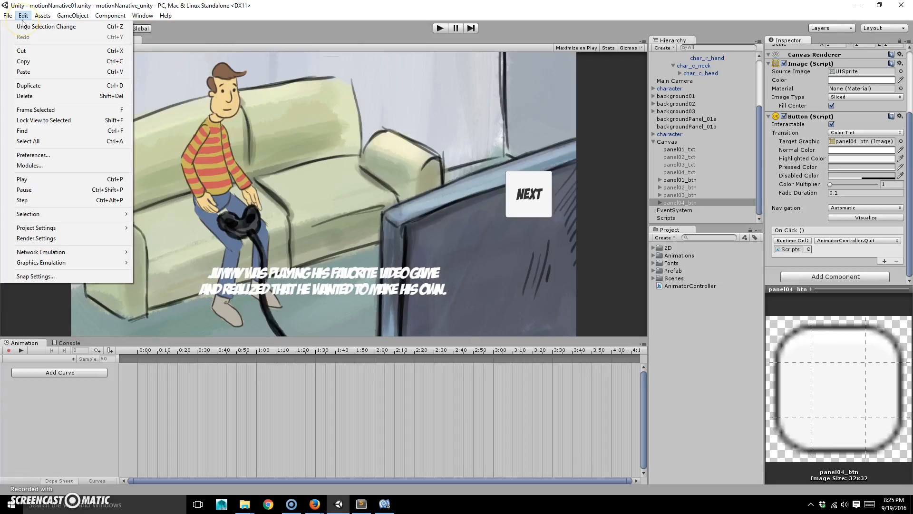
{"action": "left_click", "coordinate": [62, 229]}
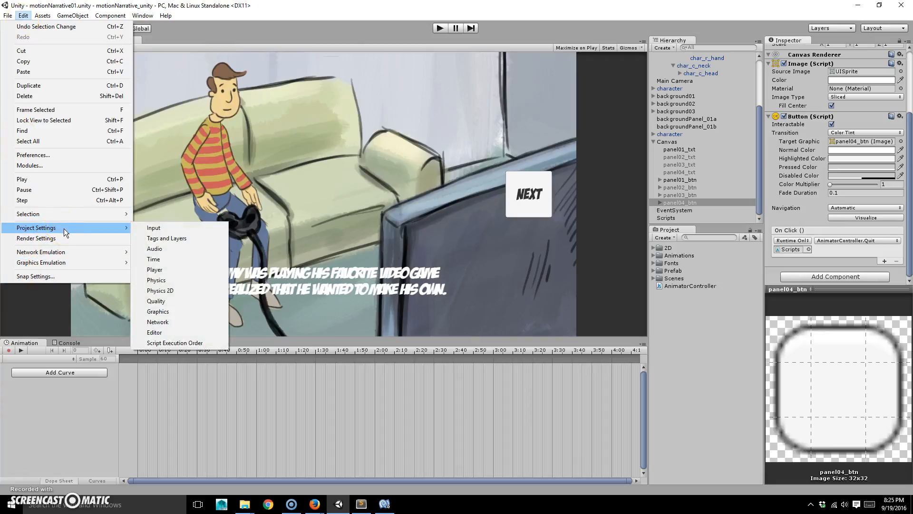
{"action": "left_click", "coordinate": [65, 238]}
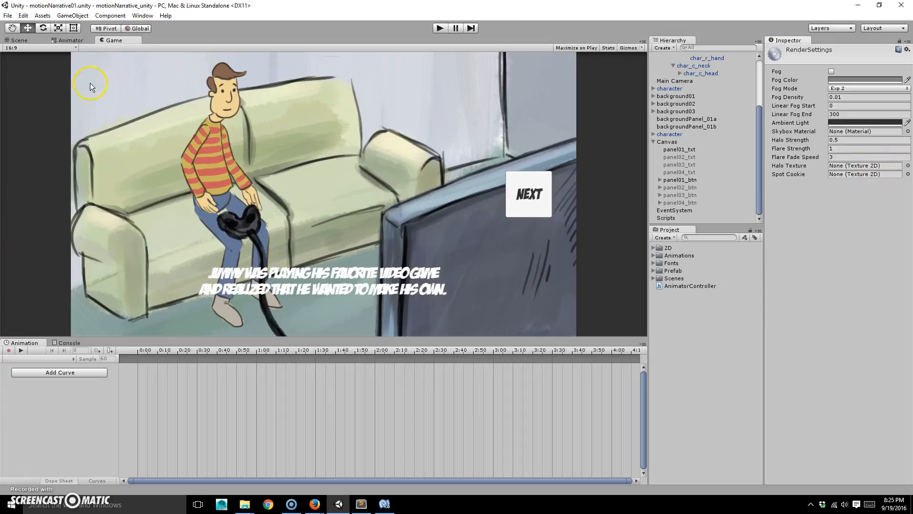
{"action": "left_click", "coordinate": [23, 16]}
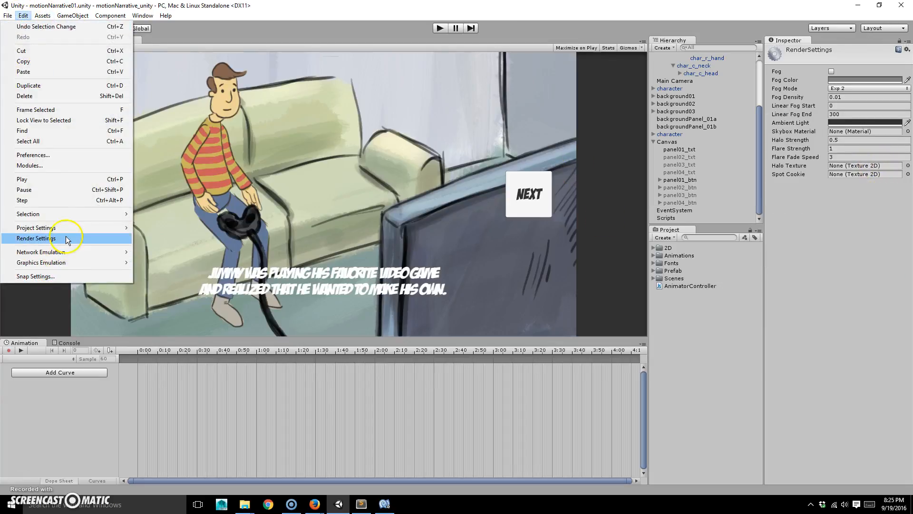
{"action": "mouse_move", "coordinate": [69, 231]}
{"action": "left_click", "coordinate": [195, 229]}
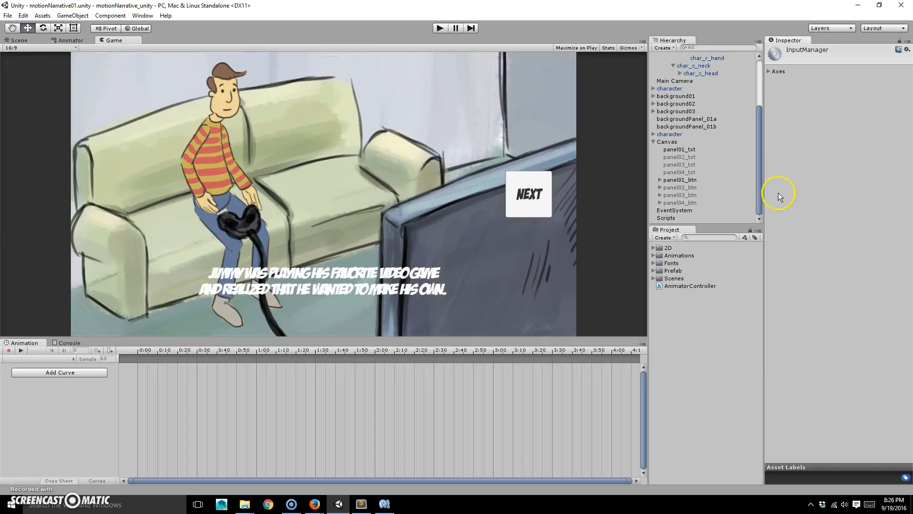
{"action": "left_click", "coordinate": [23, 16]}
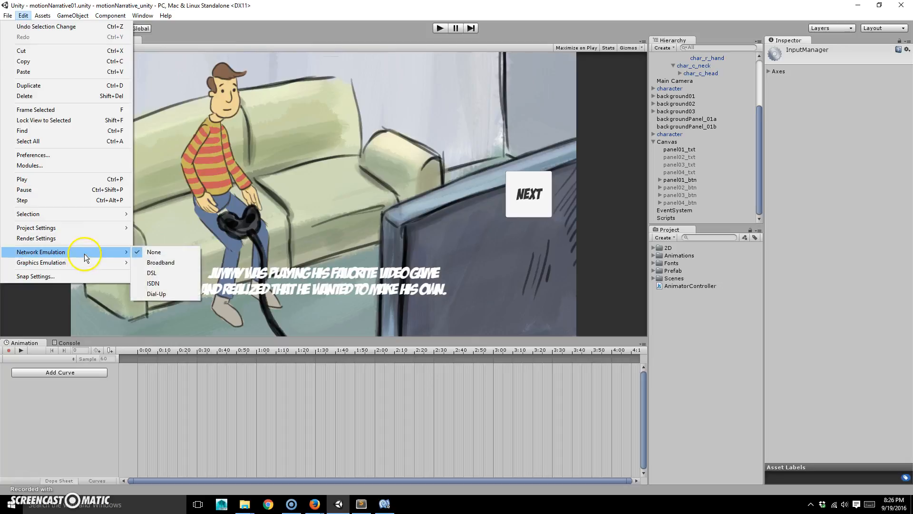
{"action": "mouse_move", "coordinate": [81, 229]}
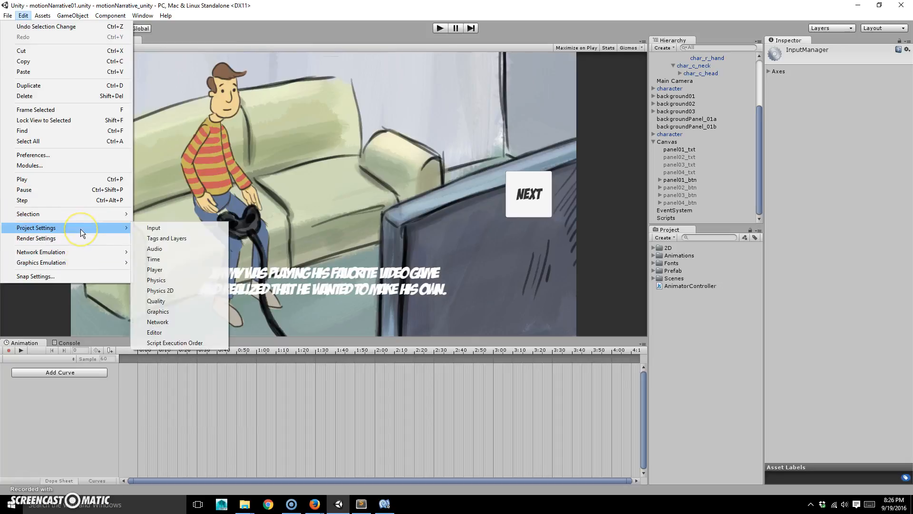
{"action": "left_click", "coordinate": [82, 239]}
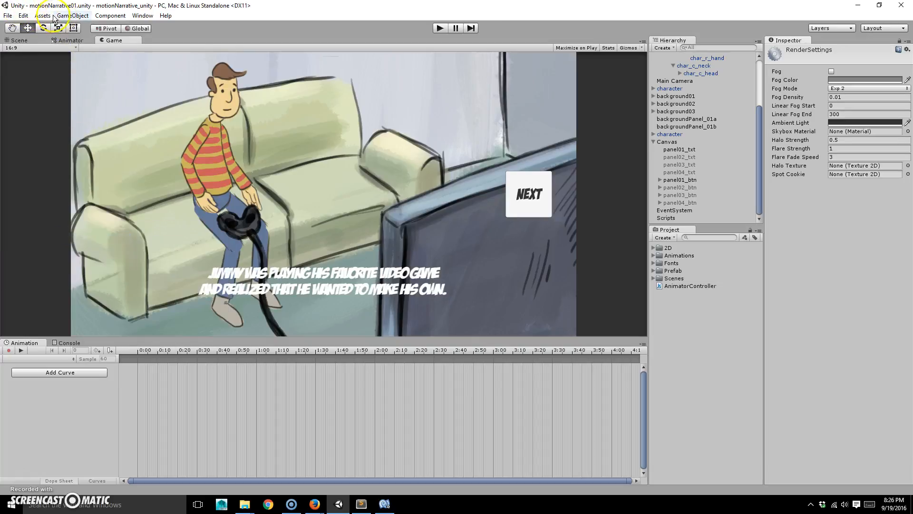
Open the Build Settings and look through the available platforms, keeping PC, Mac & Linux Standalone selected.
{"action": "left_click", "coordinate": [7, 16]}
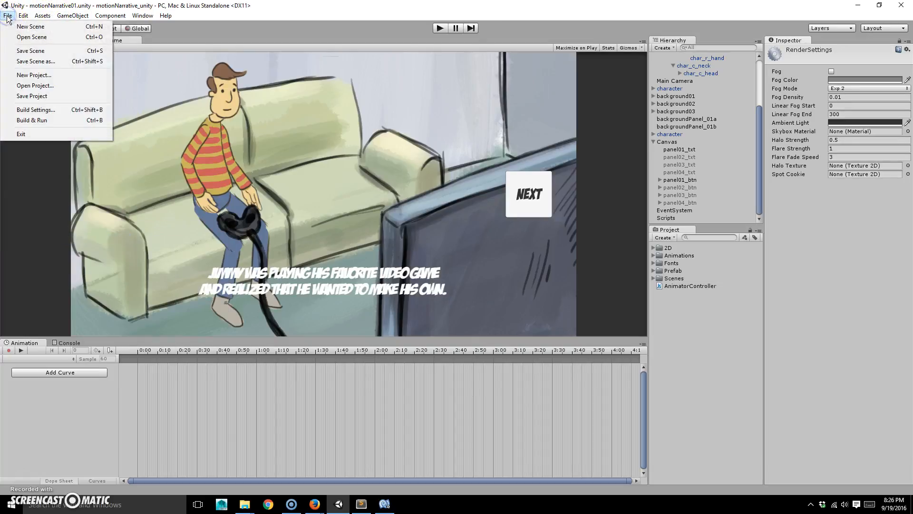
{"action": "left_click", "coordinate": [43, 110]}
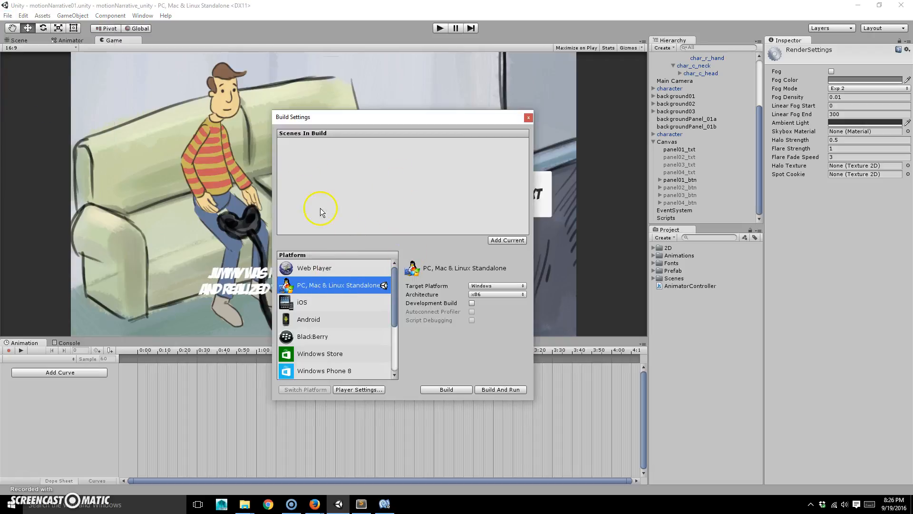
{"action": "left_click_drag", "start_coordinate": [346, 116], "coordinate": [351, 111]}
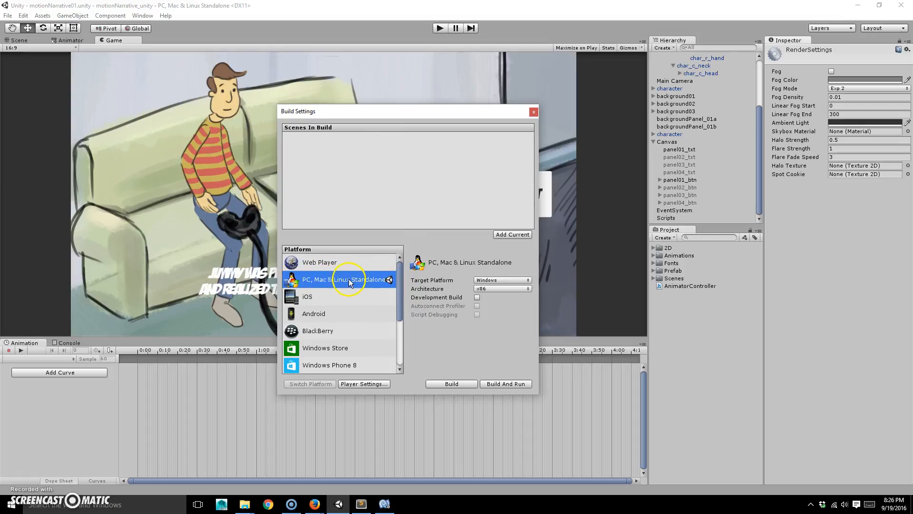
{"action": "left_click", "coordinate": [344, 265]}
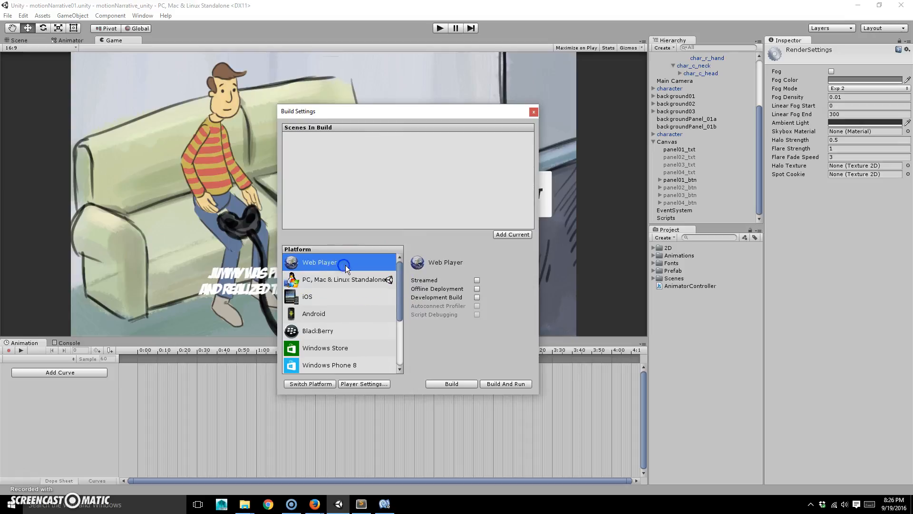
{"action": "left_click", "coordinate": [346, 280]}
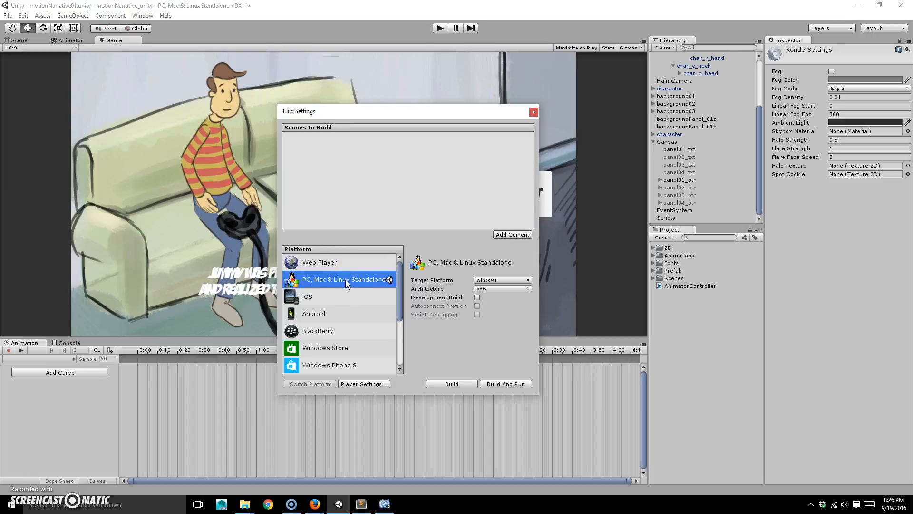
{"action": "scroll", "coordinate": [355, 327], "scroll_direction": "down", "scroll_amount": 3}
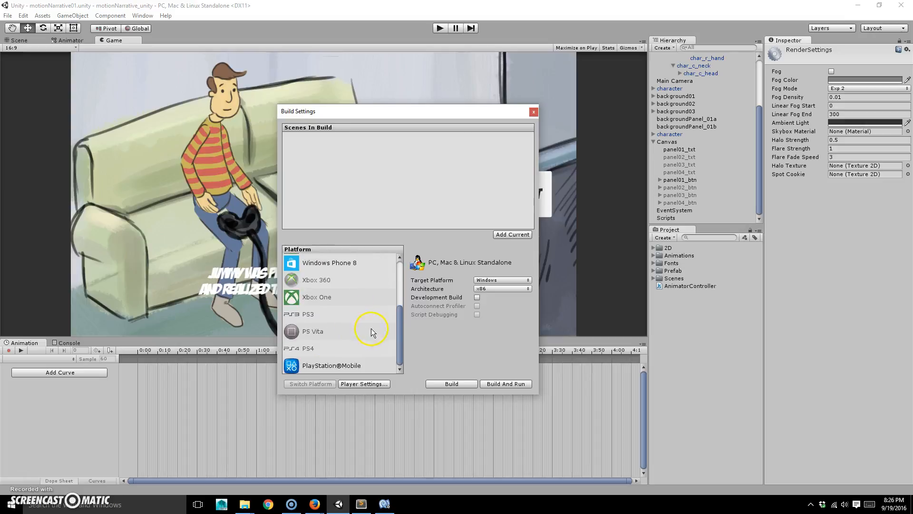
{"action": "scroll", "coordinate": [343, 361], "scroll_direction": "up", "scroll_amount": 1}
{"action": "scroll", "coordinate": [347, 353], "scroll_direction": "up", "scroll_amount": 3}
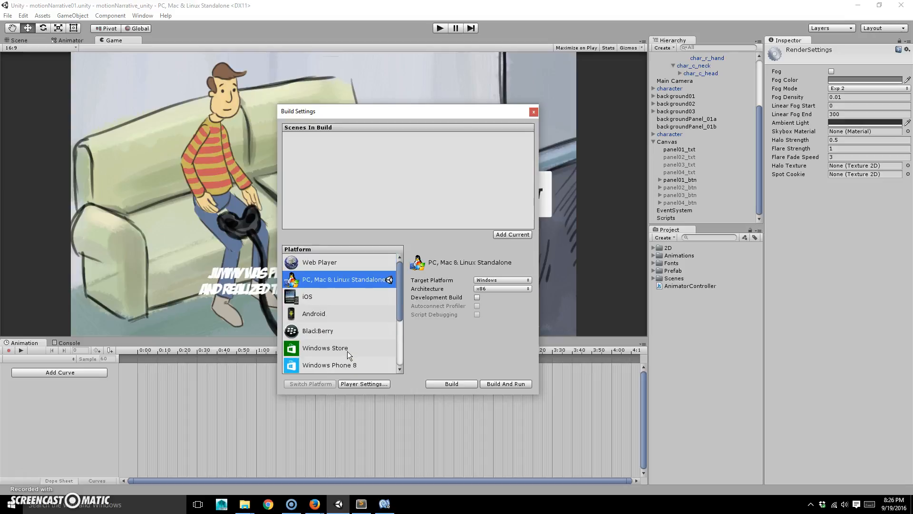
Check the platform list and Web Player options, reselect PC, Mac & Linux Standalone, and add the current scene to the build.
{"action": "scroll", "coordinate": [337, 318], "scroll_direction": "down", "scroll_amount": 3}
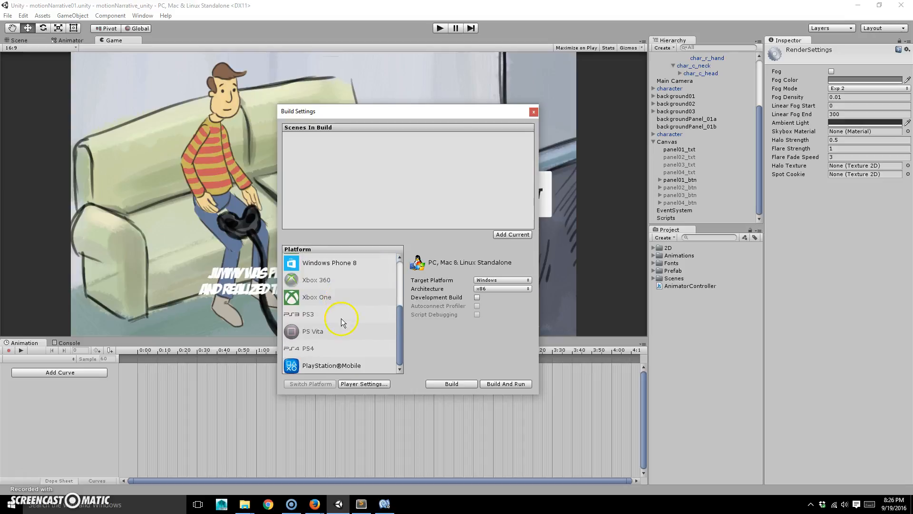
{"action": "scroll", "coordinate": [336, 340], "scroll_direction": "up", "scroll_amount": 3}
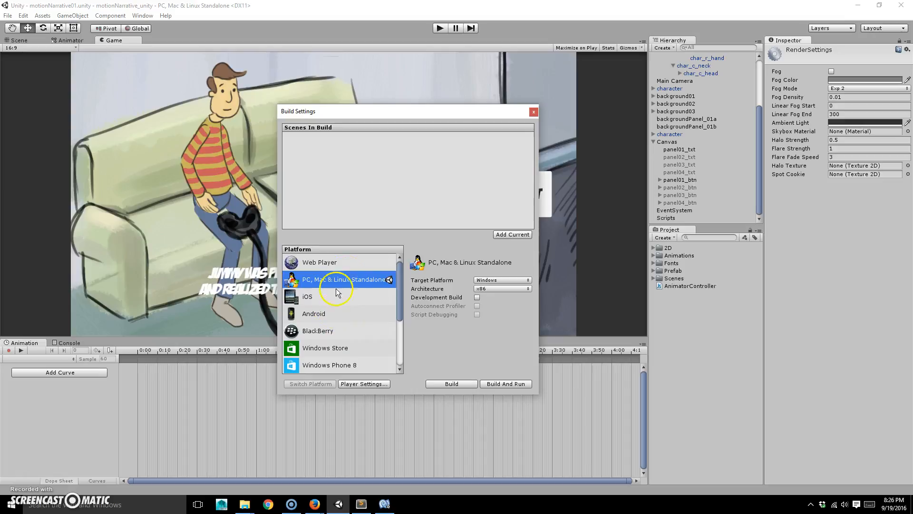
{"action": "left_click", "coordinate": [351, 262]}
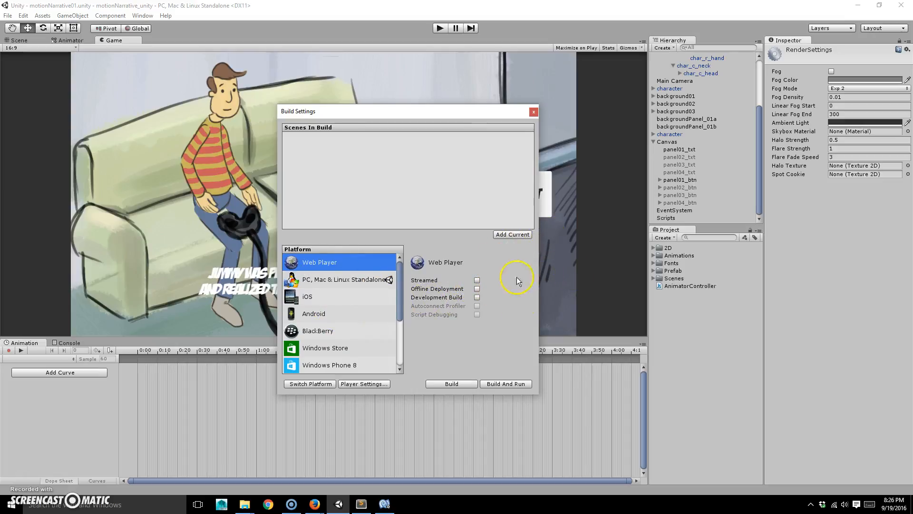
{"action": "left_click", "coordinate": [347, 279]}
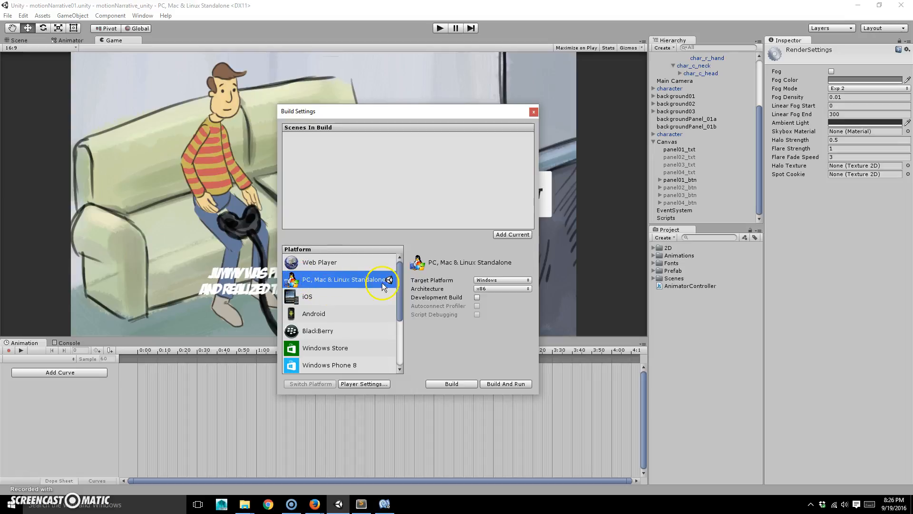
{"action": "left_click", "coordinate": [512, 235]}
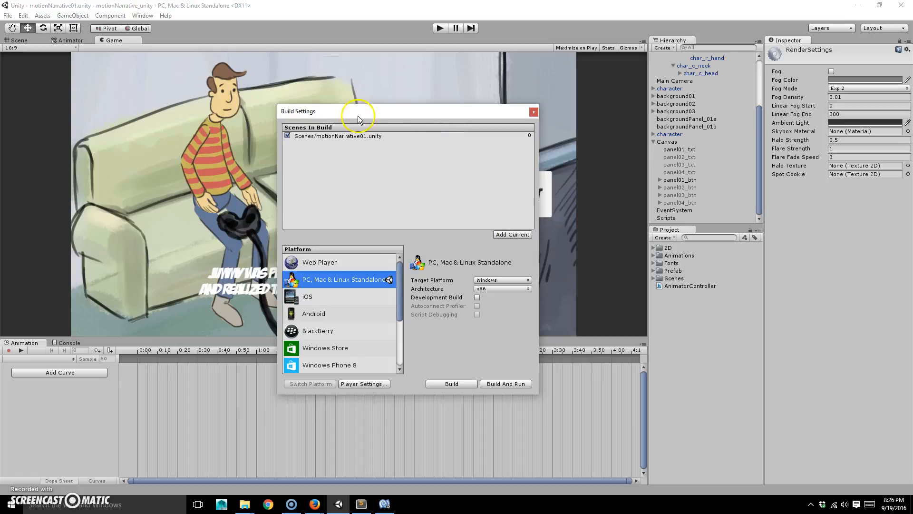
Open the Player Settings and review the Web Player, iOS, Android and BlackBerry options, returning to the PC, Mac & Linux Standalone settings.
{"action": "left_click", "coordinate": [373, 384]}
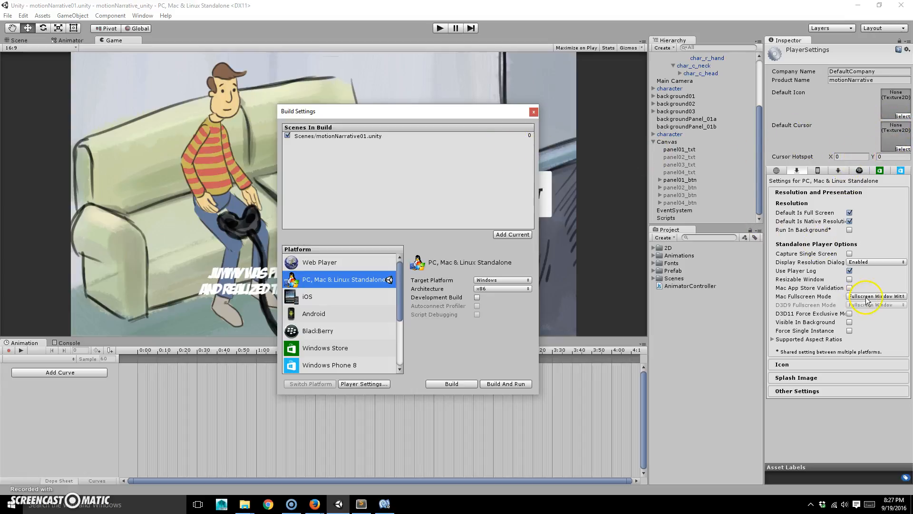
{"action": "left_click", "coordinate": [796, 172]}
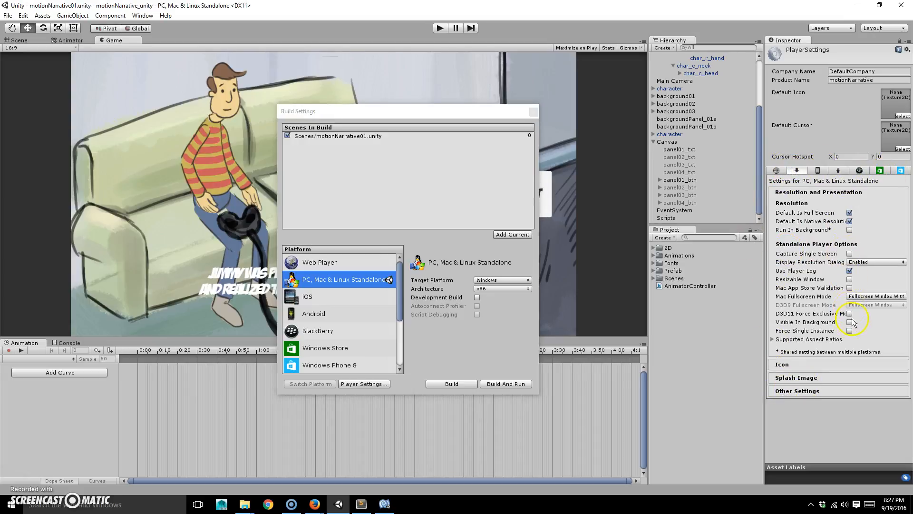
{"action": "left_click", "coordinate": [777, 172]}
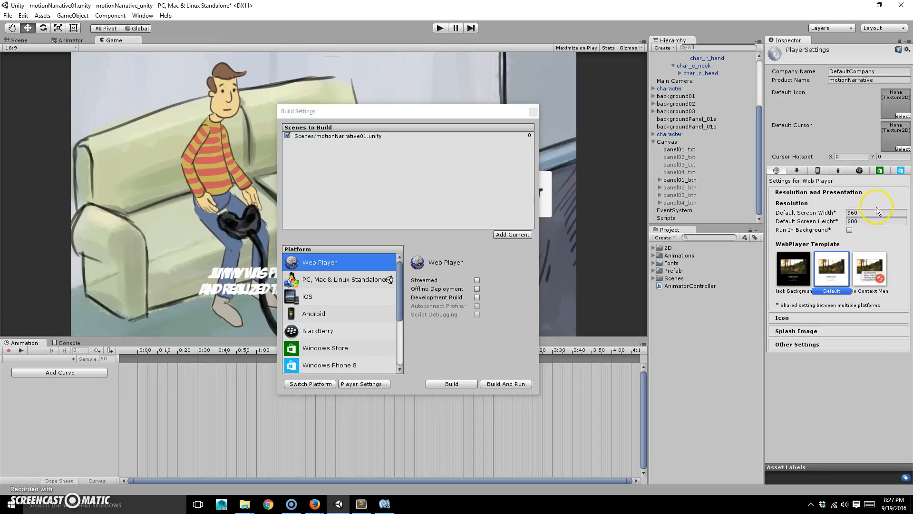
{"action": "left_click", "coordinate": [819, 171]}
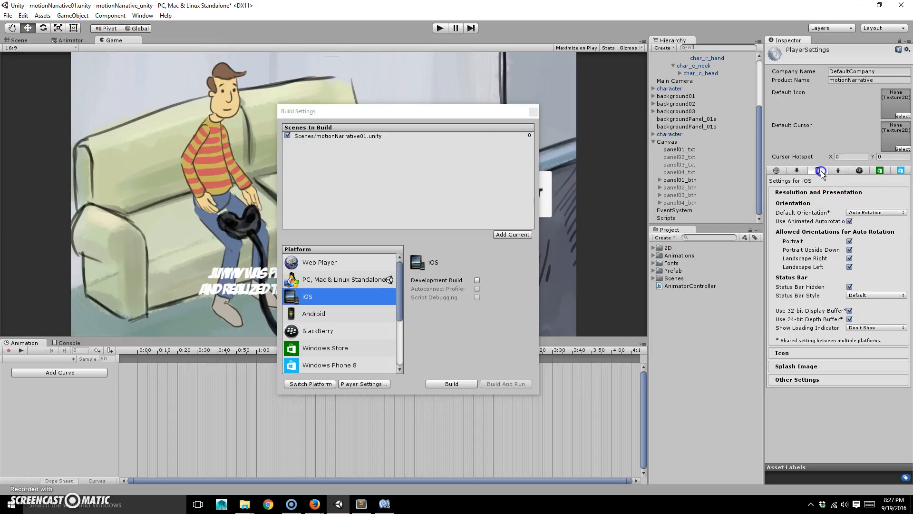
{"action": "left_click", "coordinate": [838, 172]}
{"action": "left_click", "coordinate": [859, 171]}
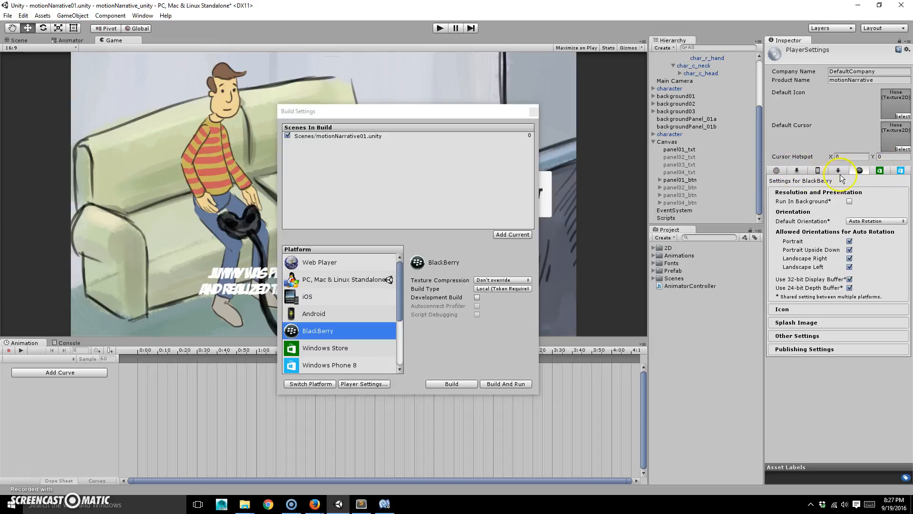
{"action": "left_click", "coordinate": [795, 171]}
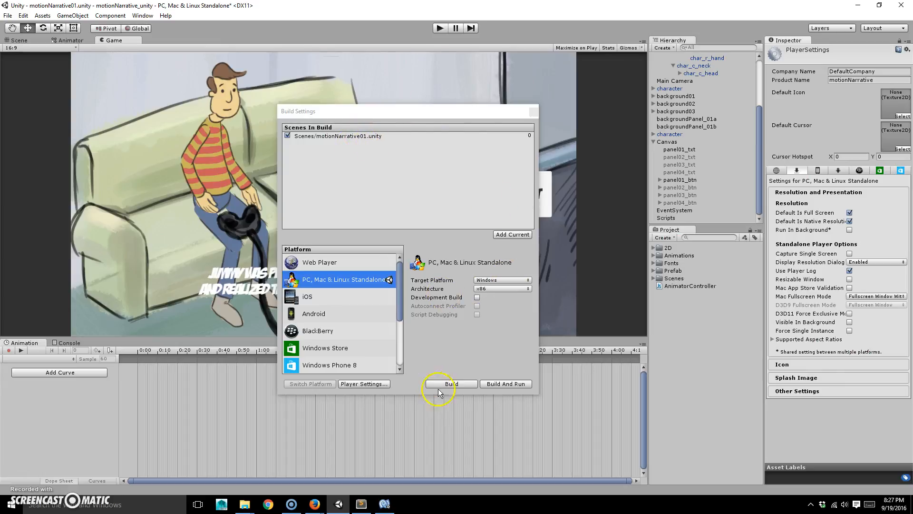
Start Build And Run and create a folder named Builds inside motionNarrative_unity.
{"action": "left_click", "coordinate": [507, 384]}
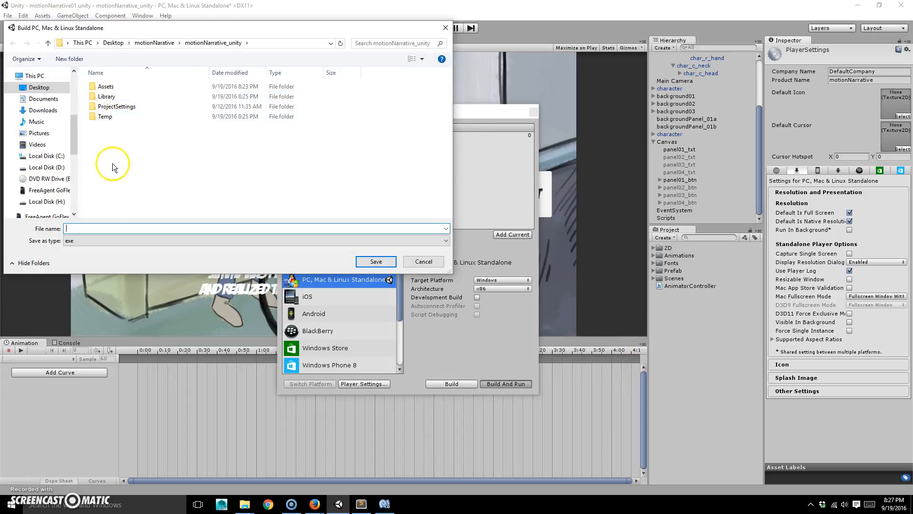
{"action": "right_click", "coordinate": [117, 145]}
{"action": "mouse_move", "coordinate": [56, 264]}
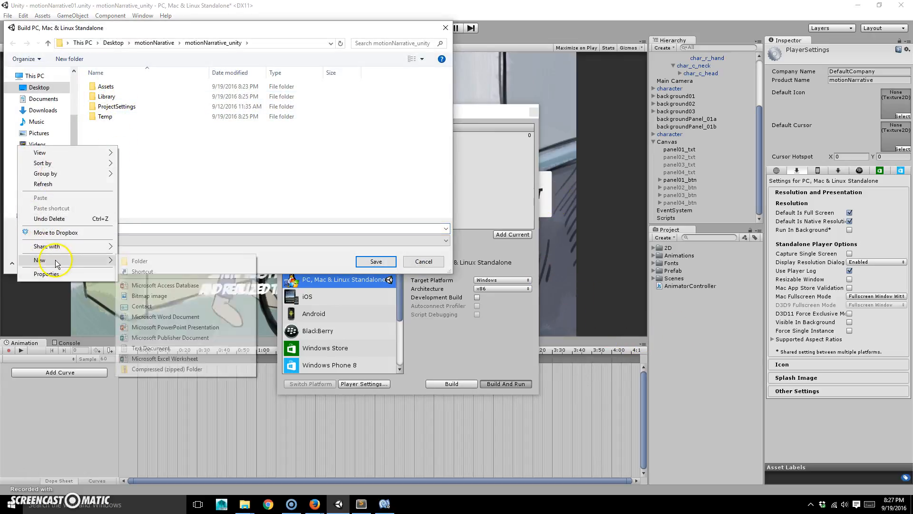
{"action": "left_click", "coordinate": [150, 265]}
{"action": "type", "text": "b"}
{"action": "key", "text": "BackSpace"}
{"action": "type", "text": "Builds"}
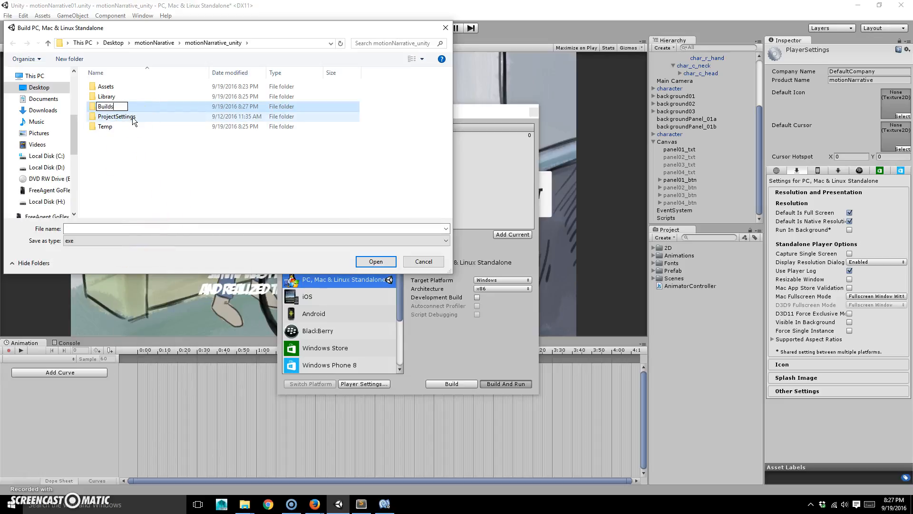
{"action": "key", "text": "Return"}
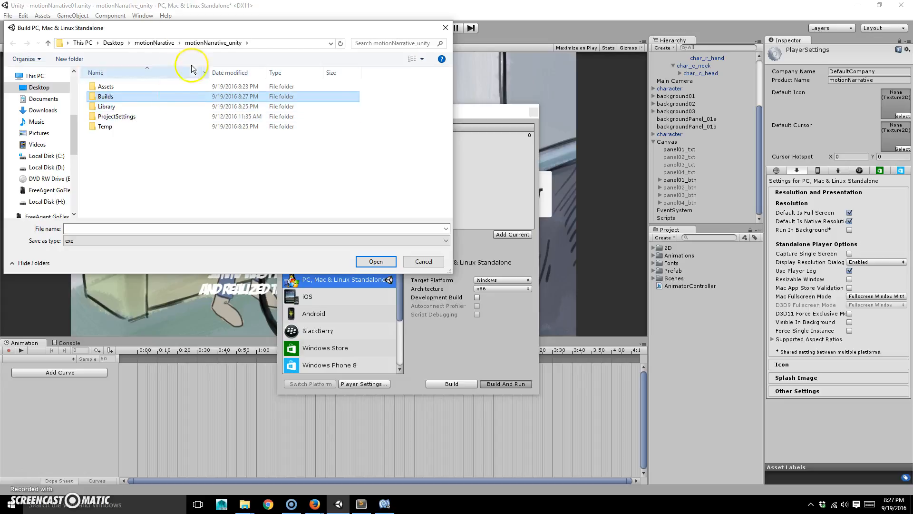
Save the executable as moNarrativeCone in the Builds folder and let the player build.
{"action": "double_click", "coordinate": [97, 97]}
{"action": "left_click", "coordinate": [101, 227]}
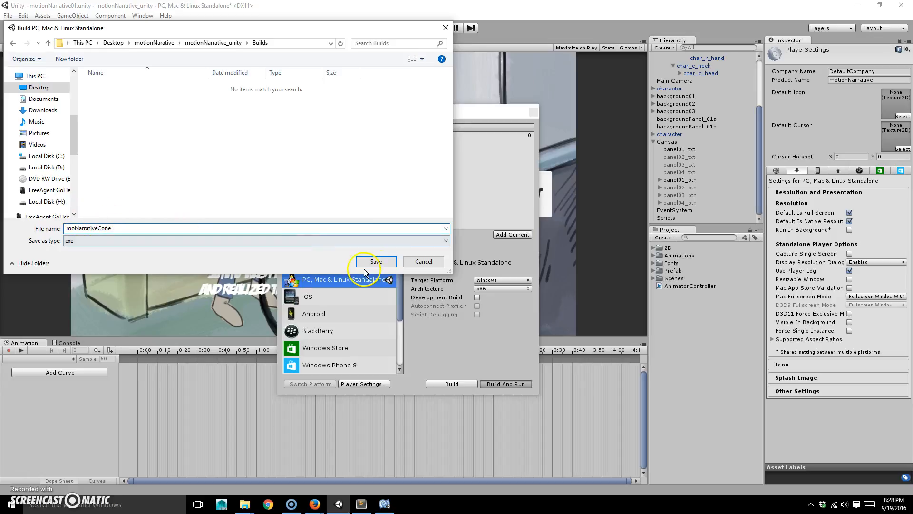
{"action": "left_click", "coordinate": [386, 265]}
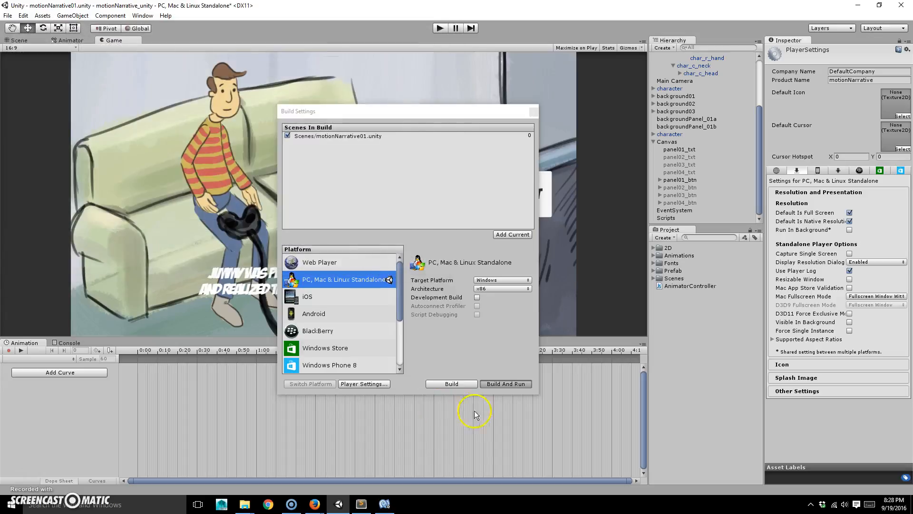
{"action": "left_click", "coordinate": [481, 374]}
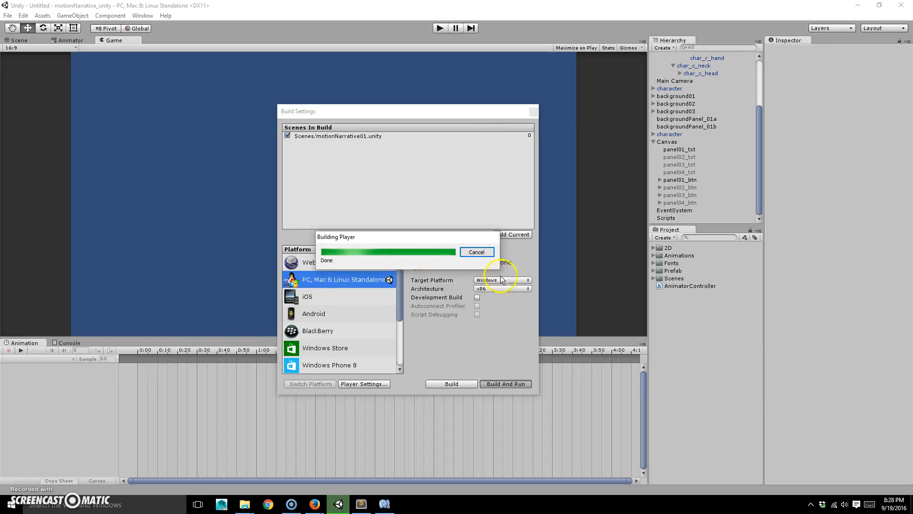
Launch the built player windowed at 1024 x 768 and test every Next button through to the Quit button.
{"action": "left_click", "coordinate": [519, 238]}
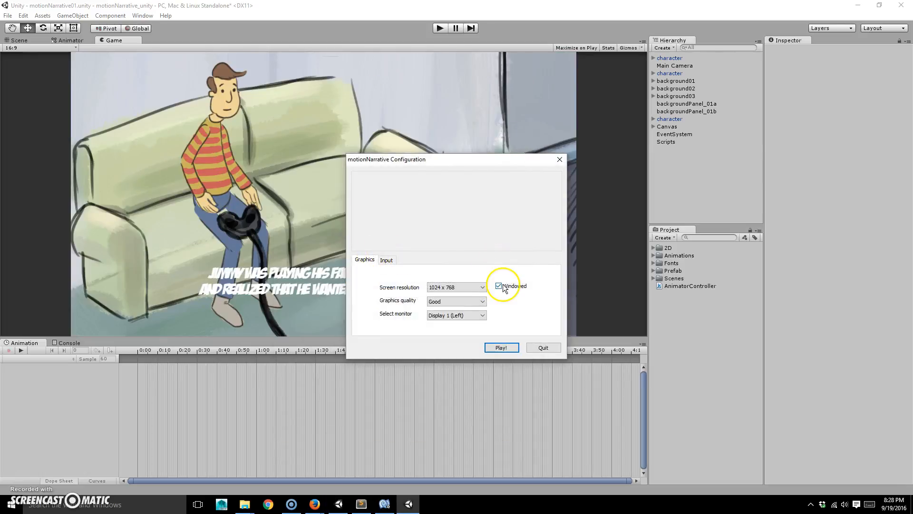
{"action": "left_click", "coordinate": [507, 349]}
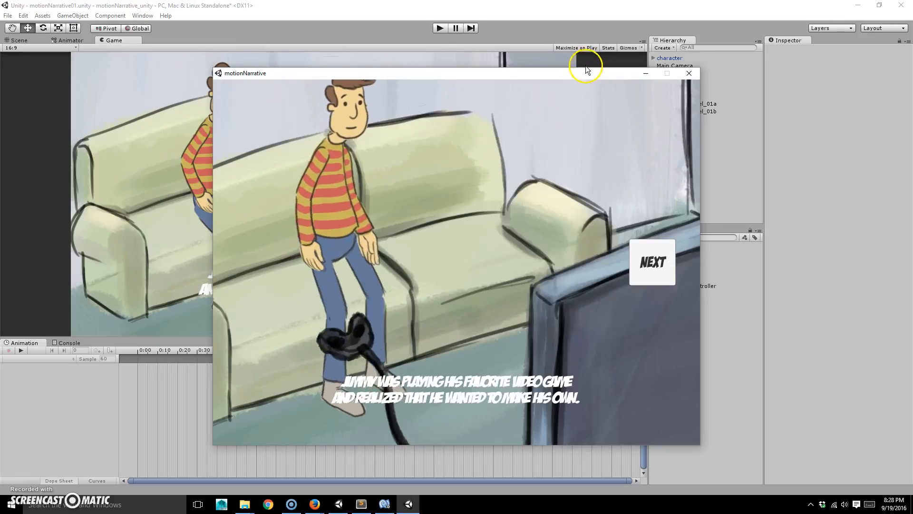
{"action": "left_click", "coordinate": [664, 260]}
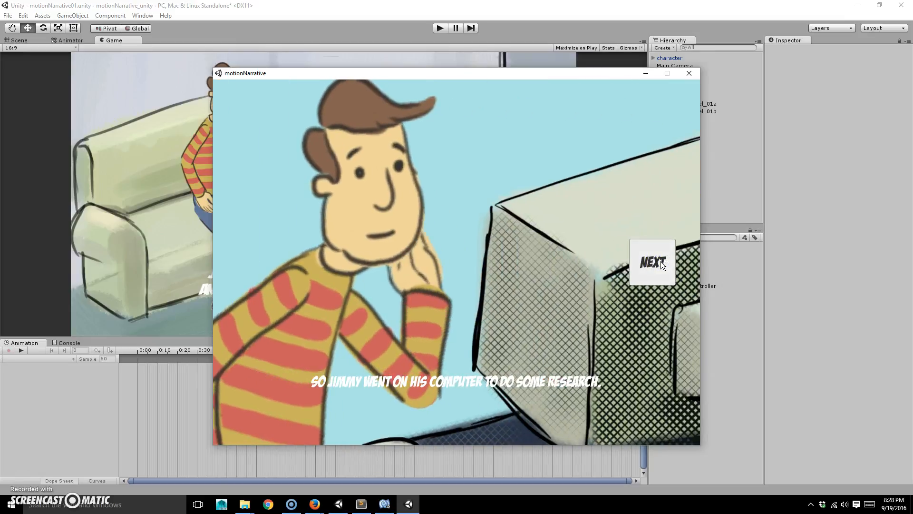
{"action": "left_click", "coordinate": [661, 261]}
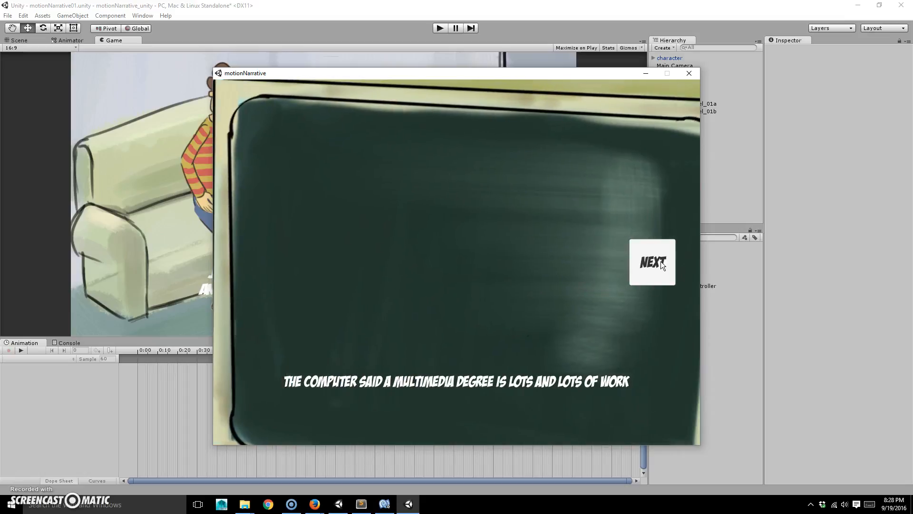
{"action": "left_click", "coordinate": [661, 261]}
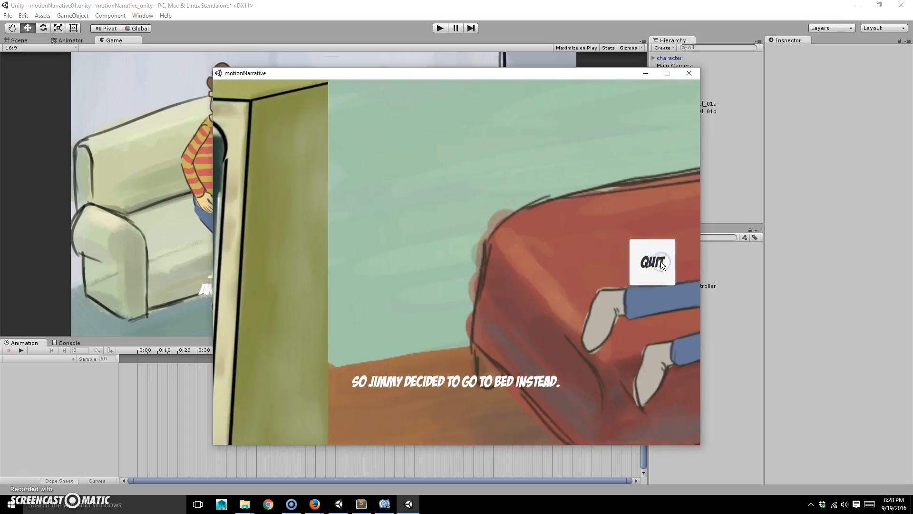
{"action": "left_click", "coordinate": [661, 261]}
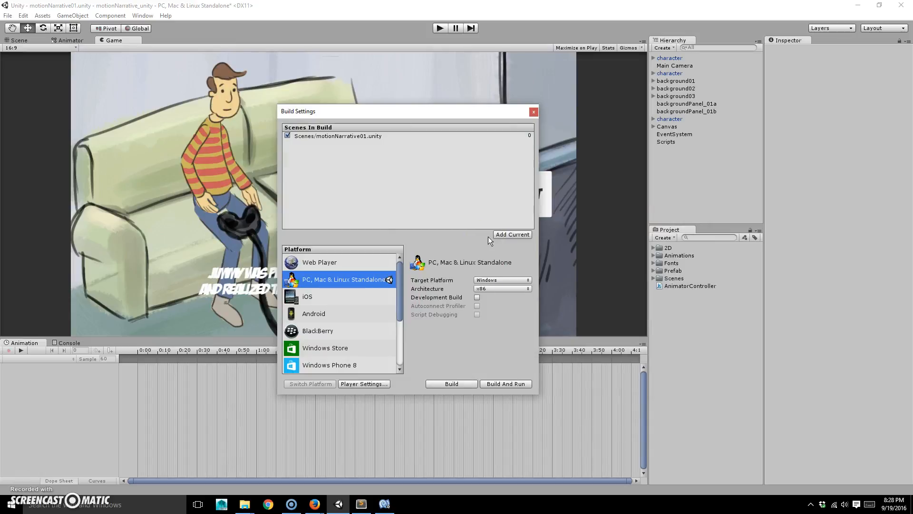
Close the Build Settings, minimize Unity, and close the two leftover File Explorer windows on the desktop.
{"action": "left_click", "coordinate": [534, 112]}
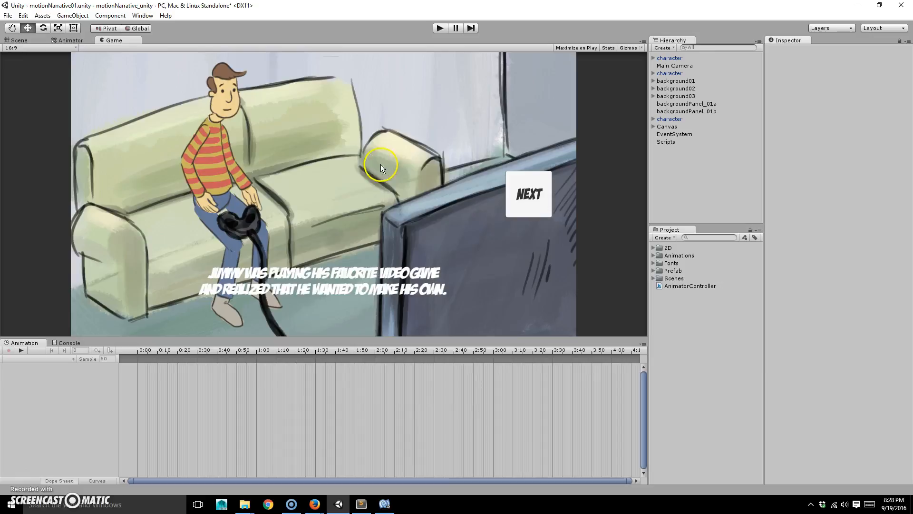
{"action": "left_click", "coordinate": [858, 5]}
{"action": "left_click", "coordinate": [498, 130]}
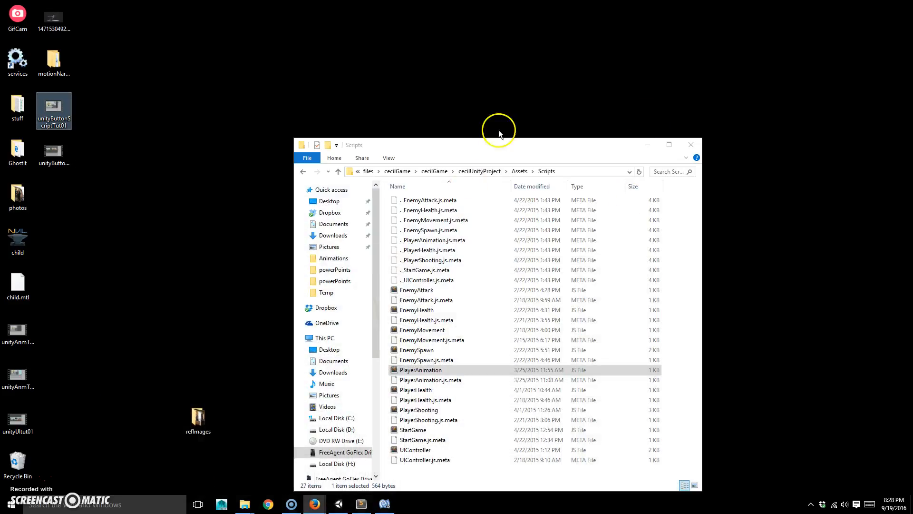
{"action": "left_click_drag", "start_coordinate": [500, 147], "coordinate": [494, 68]}
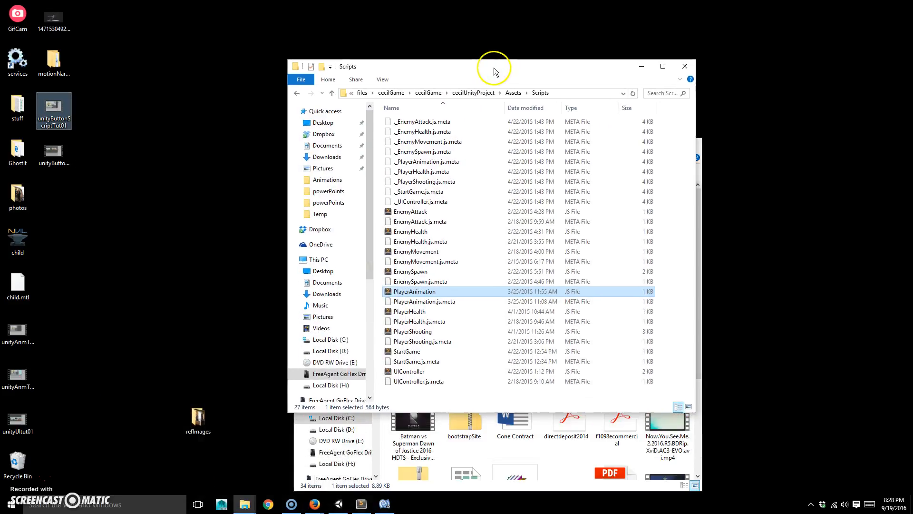
{"action": "left_click", "coordinate": [685, 66]}
{"action": "left_click", "coordinate": [691, 144]}
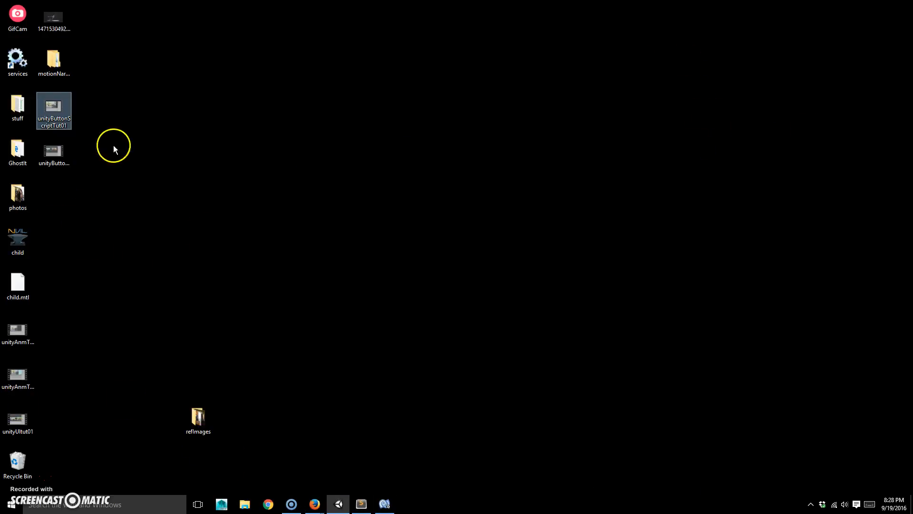
Open the motionNarative folder from the desktop and look inside its motionNarrative_unity and artwork subfolders.
{"action": "left_click", "coordinate": [60, 58]}
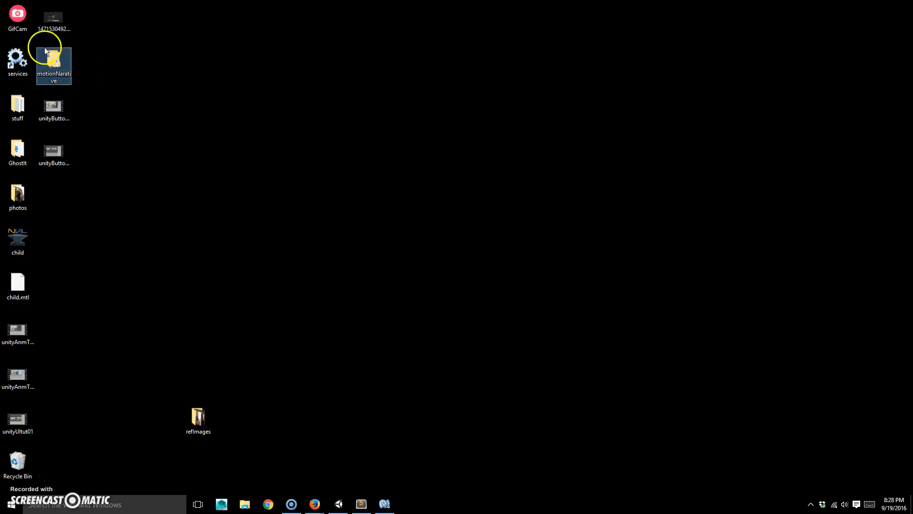
{"action": "double_click", "coordinate": [53, 59]}
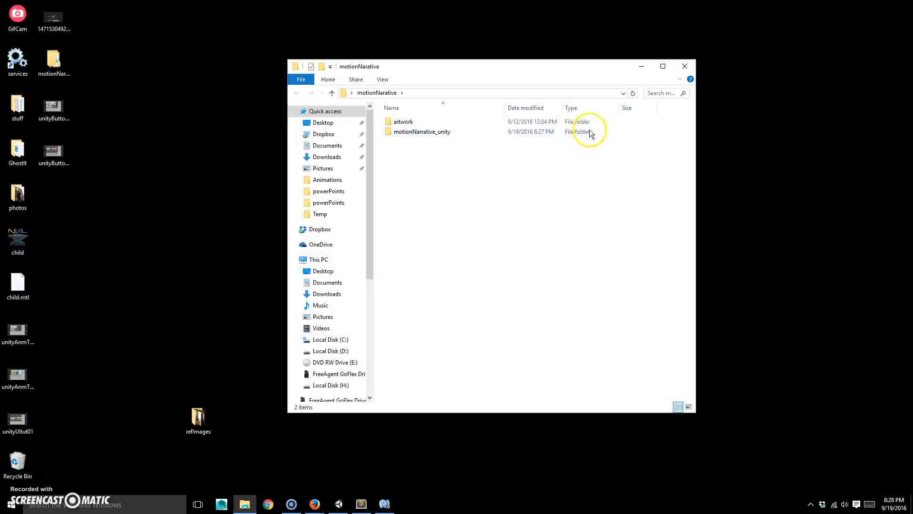
{"action": "double_click", "coordinate": [416, 133]}
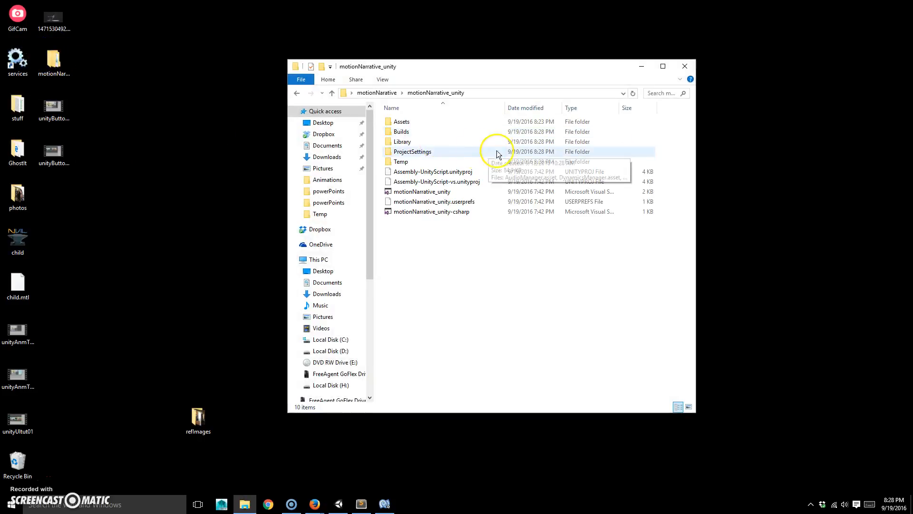
{"action": "left_click", "coordinate": [377, 92]}
{"action": "double_click", "coordinate": [418, 123]}
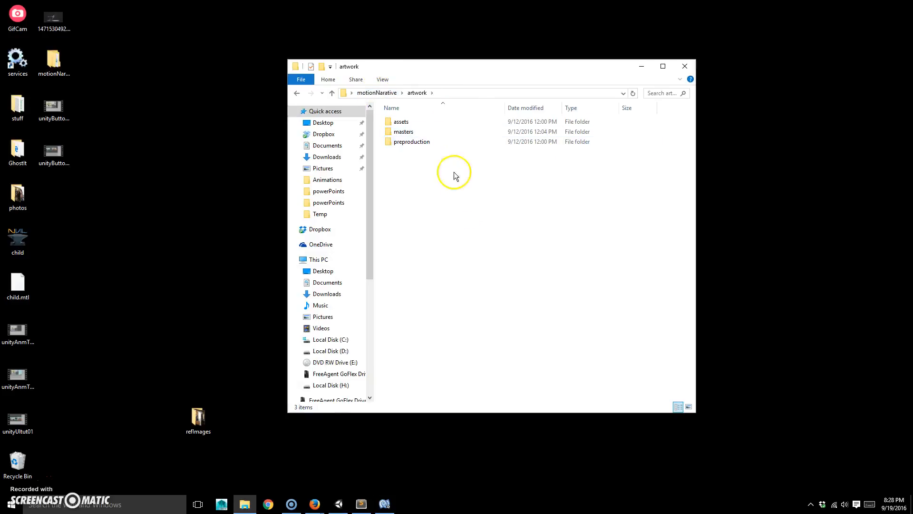
{"action": "left_click", "coordinate": [369, 92]}
Look inside the Assets folder of motionNarrative_unity, then open its Builds folder to inspect the build files.
{"action": "double_click", "coordinate": [427, 132]}
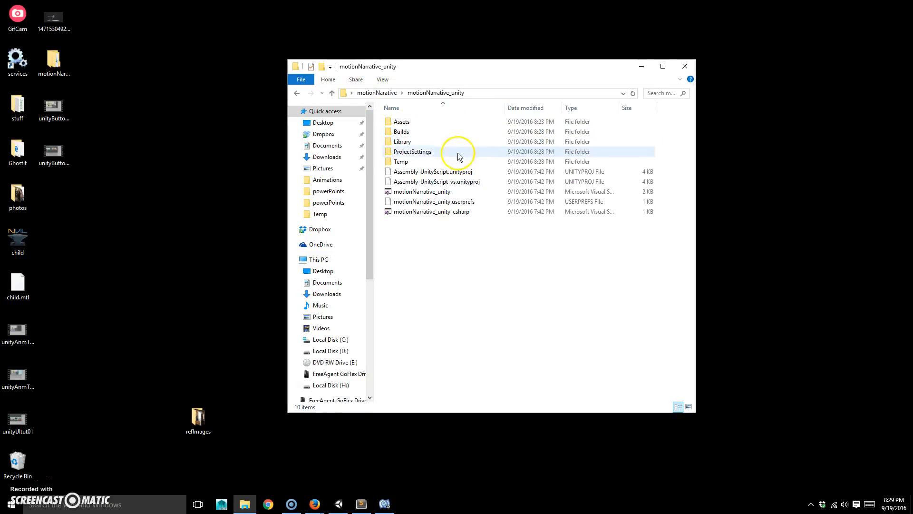
{"action": "double_click", "coordinate": [411, 124]}
{"action": "left_click", "coordinate": [442, 92]}
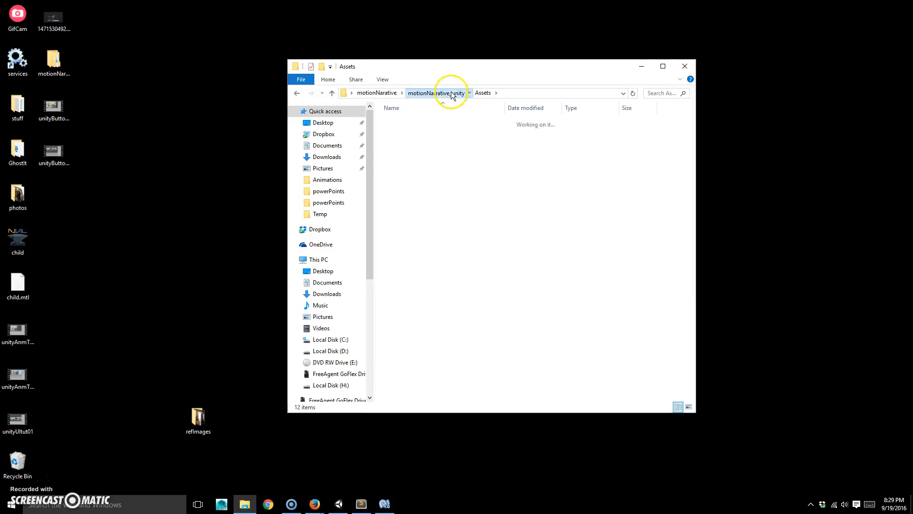
{"action": "double_click", "coordinate": [402, 132]}
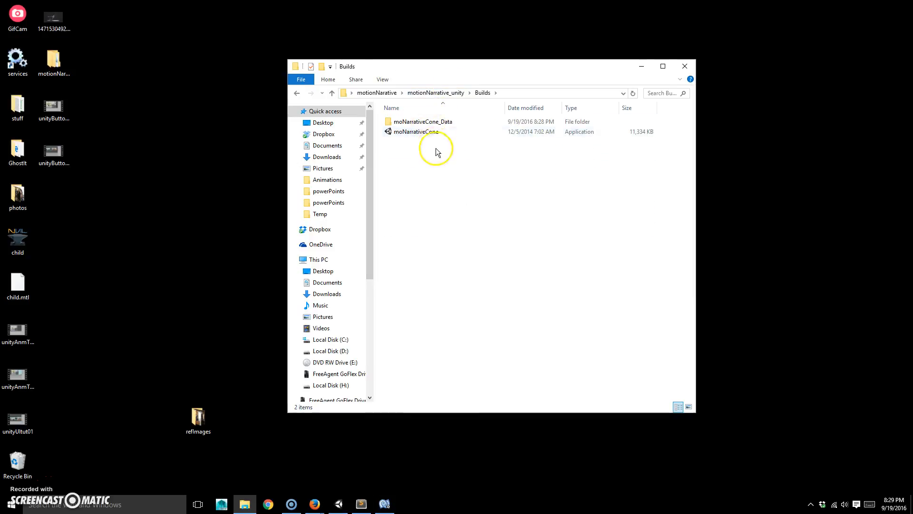
Go back to the motionNarrative_unity folder, close File Explorer, and try to compress the desktop's motionNarative folder into a zip archive.
{"action": "left_click", "coordinate": [439, 93]}
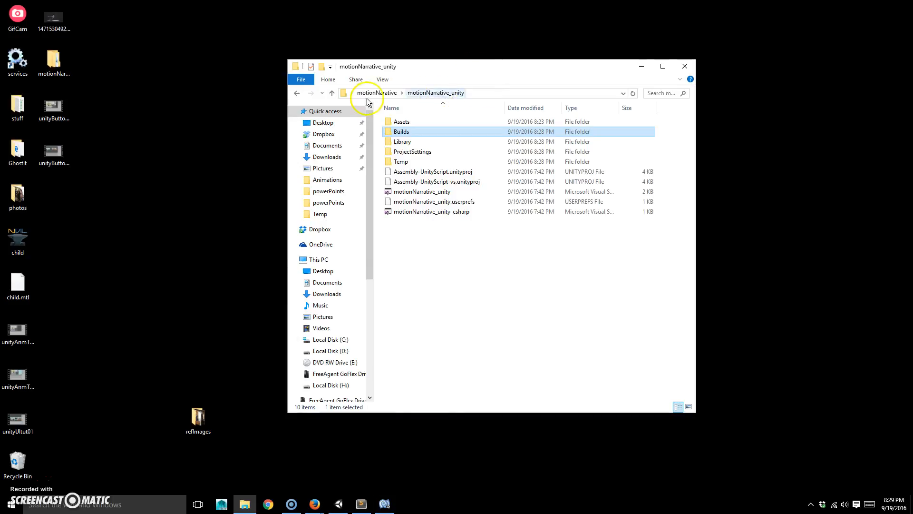
{"action": "left_click", "coordinate": [685, 66]}
{"action": "right_click", "coordinate": [53, 61]}
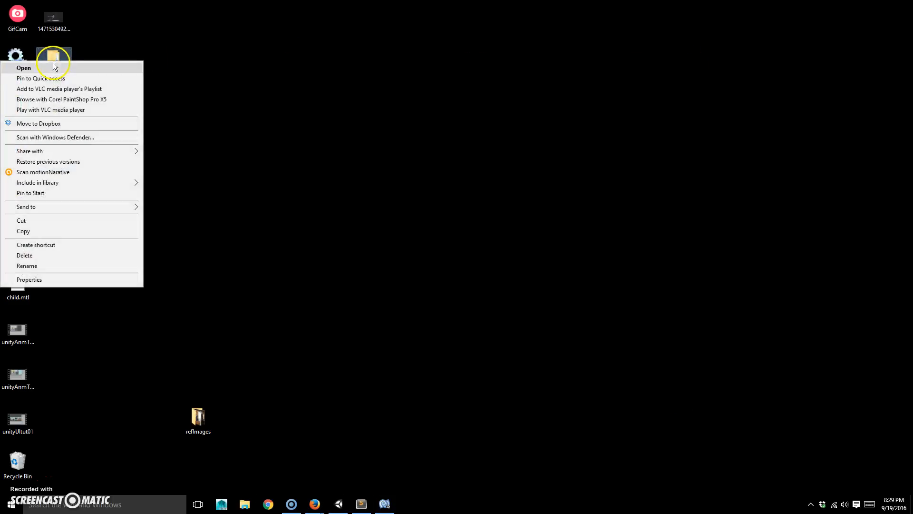
{"action": "mouse_move", "coordinate": [64, 208]}
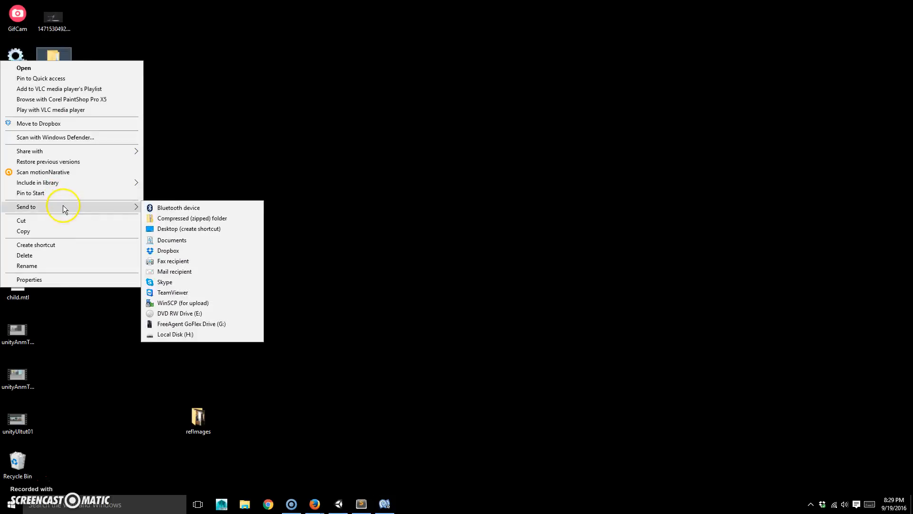
{"action": "left_click", "coordinate": [183, 218]}
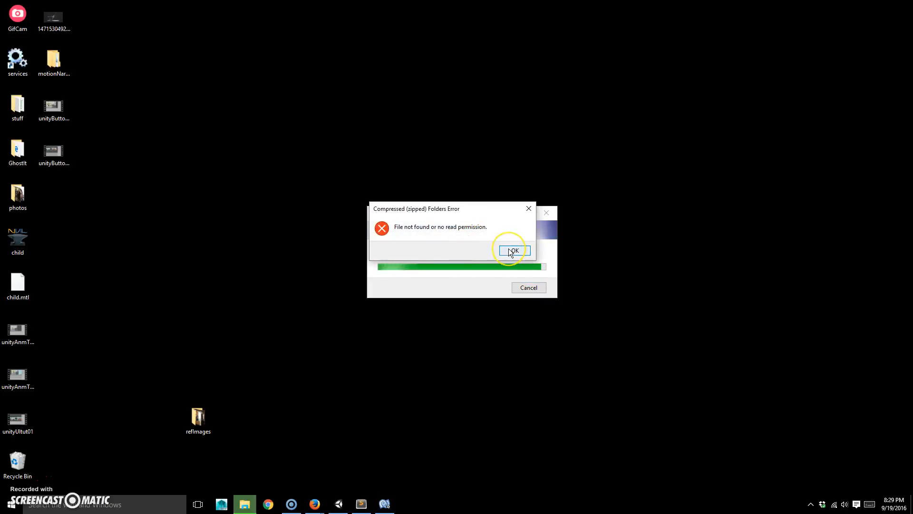
{"action": "left_click", "coordinate": [512, 251]}
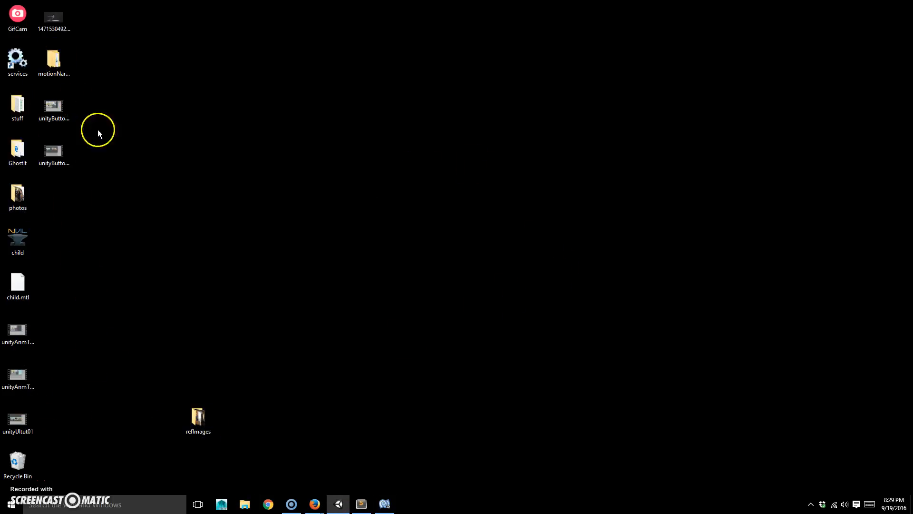
Switch to Unity and quit it, saving the motionNarrative01 scene, and close the script editor that is still open.
{"action": "left_click", "coordinate": [54, 64]}
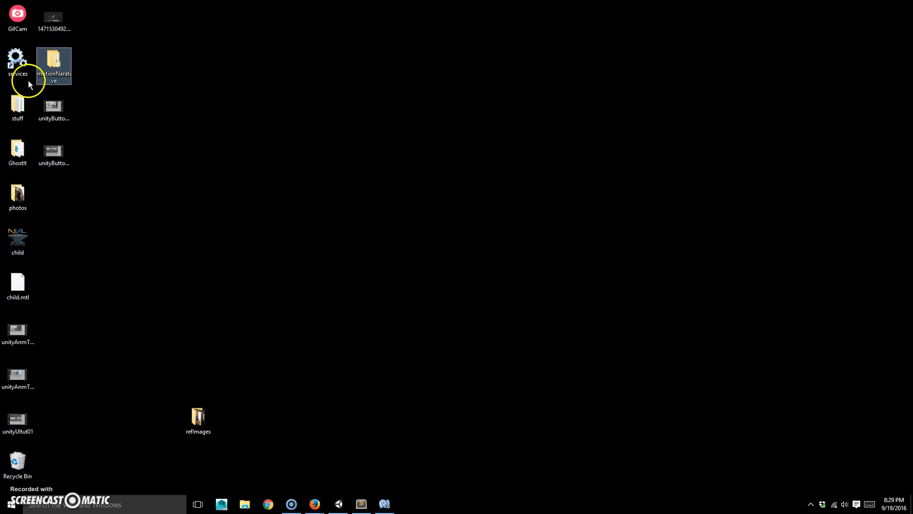
{"action": "left_click", "coordinate": [339, 504]}
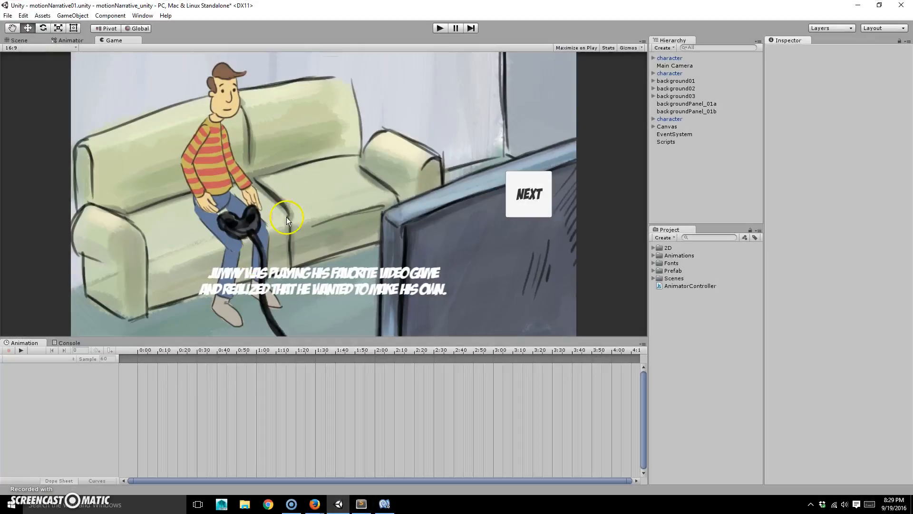
{"action": "left_click", "coordinate": [902, 5]}
{"action": "left_click", "coordinate": [471, 272]}
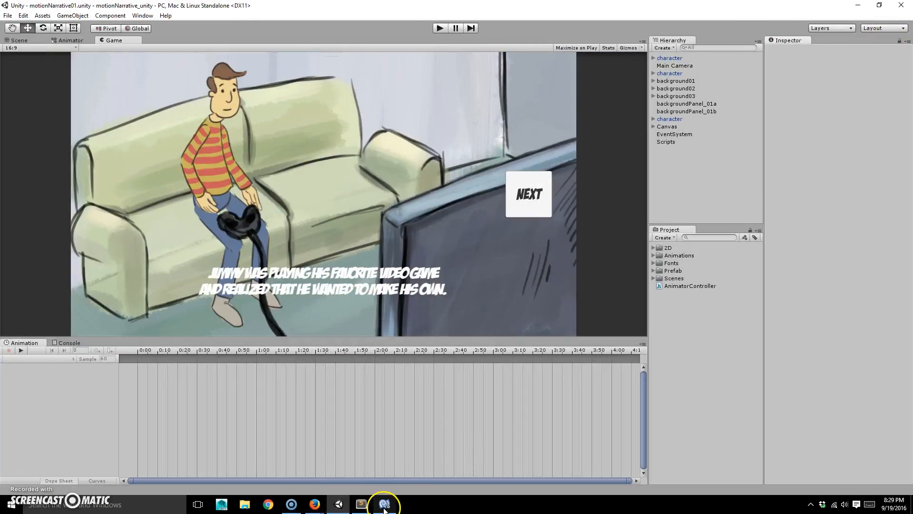
{"action": "left_click", "coordinate": [384, 504]}
{"action": "left_click", "coordinate": [902, 4]}
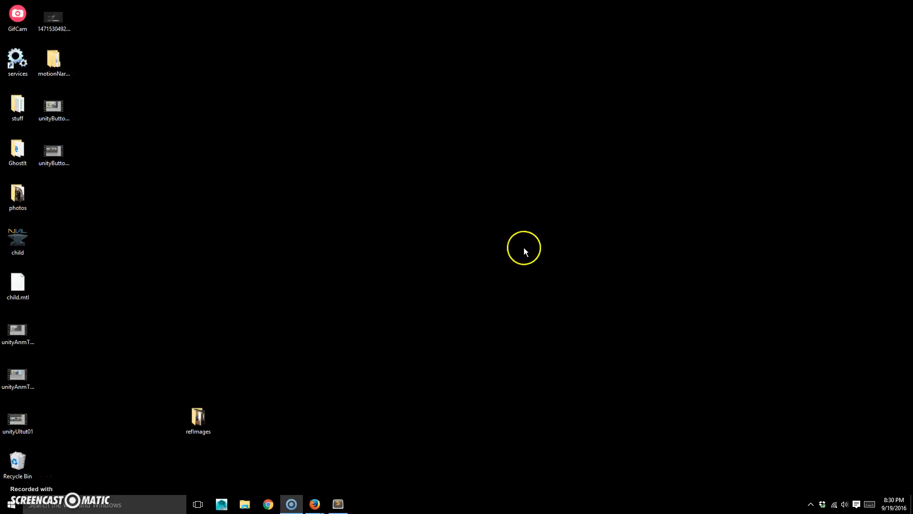